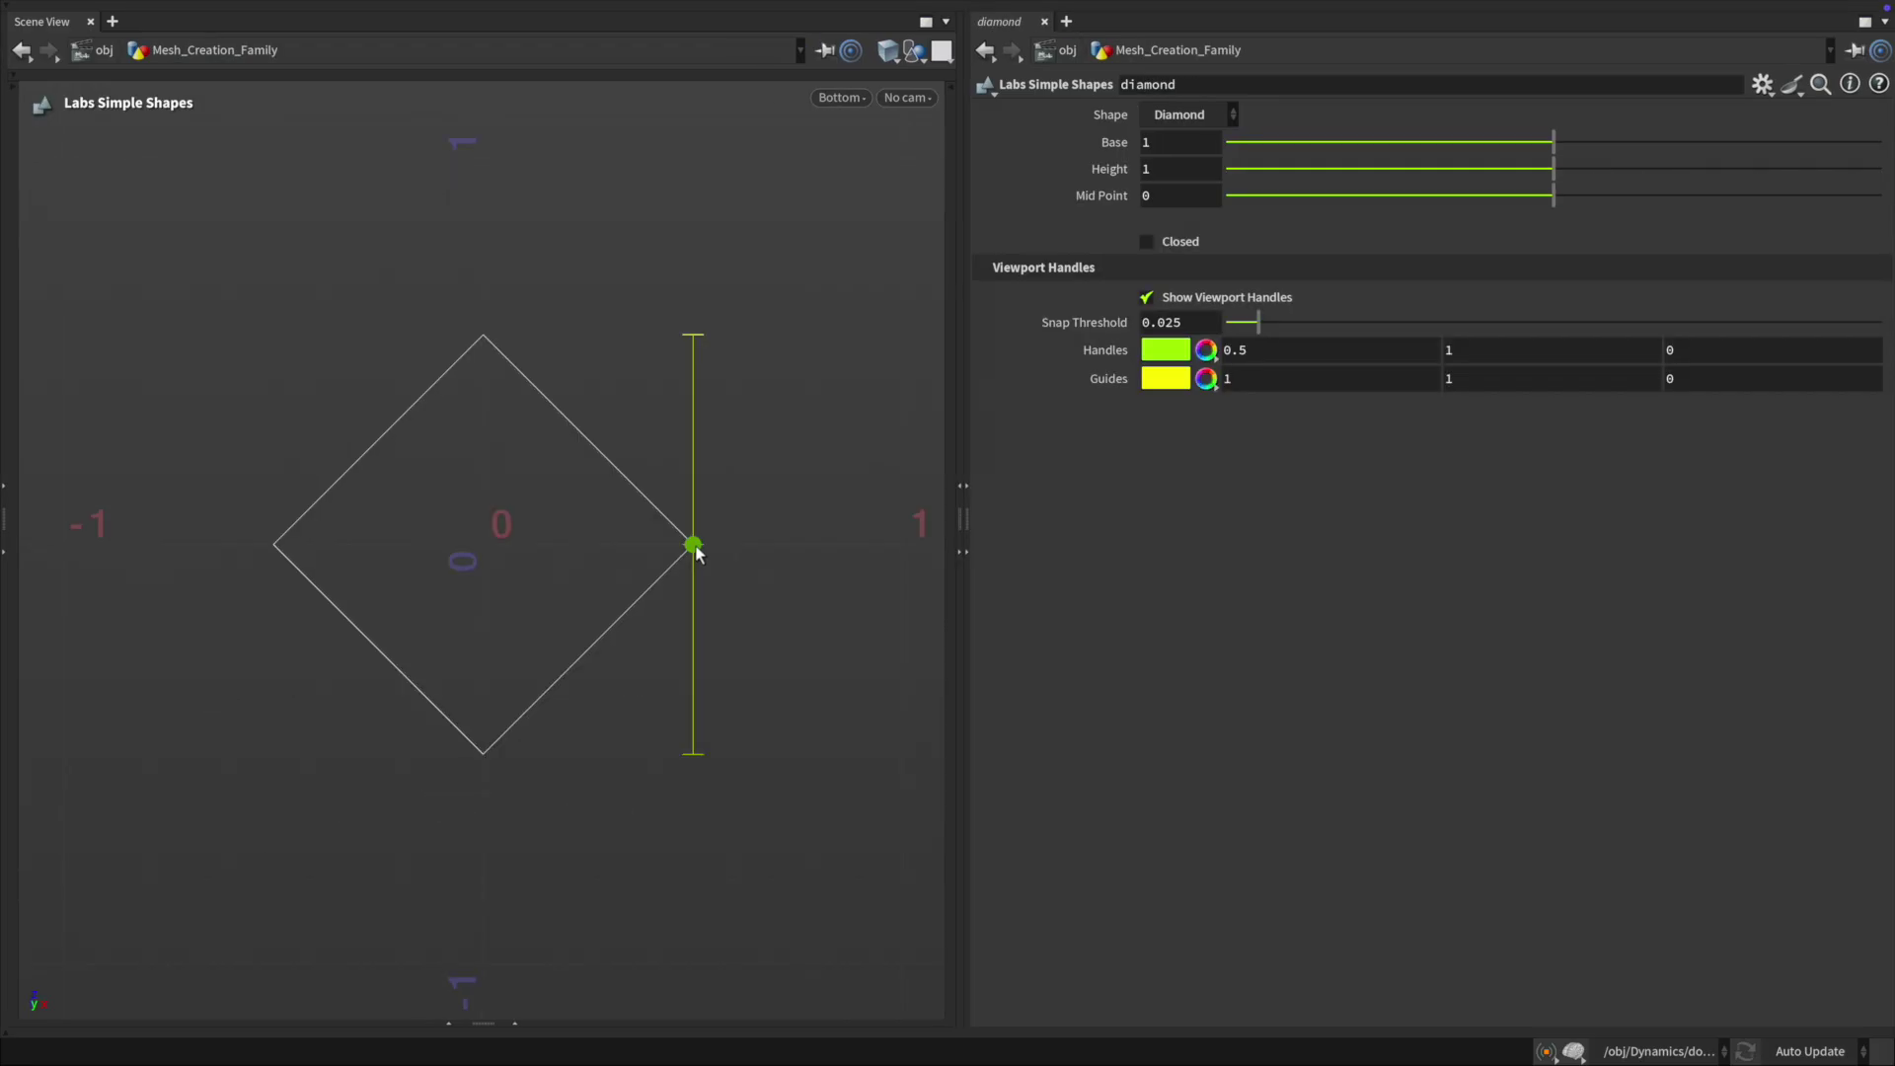
Step: Shift the diamond's mid point along its guide and enlarge the rounded rectangle's corner radius using the viewport handles
left_click_drag(696, 557, 725, 669)
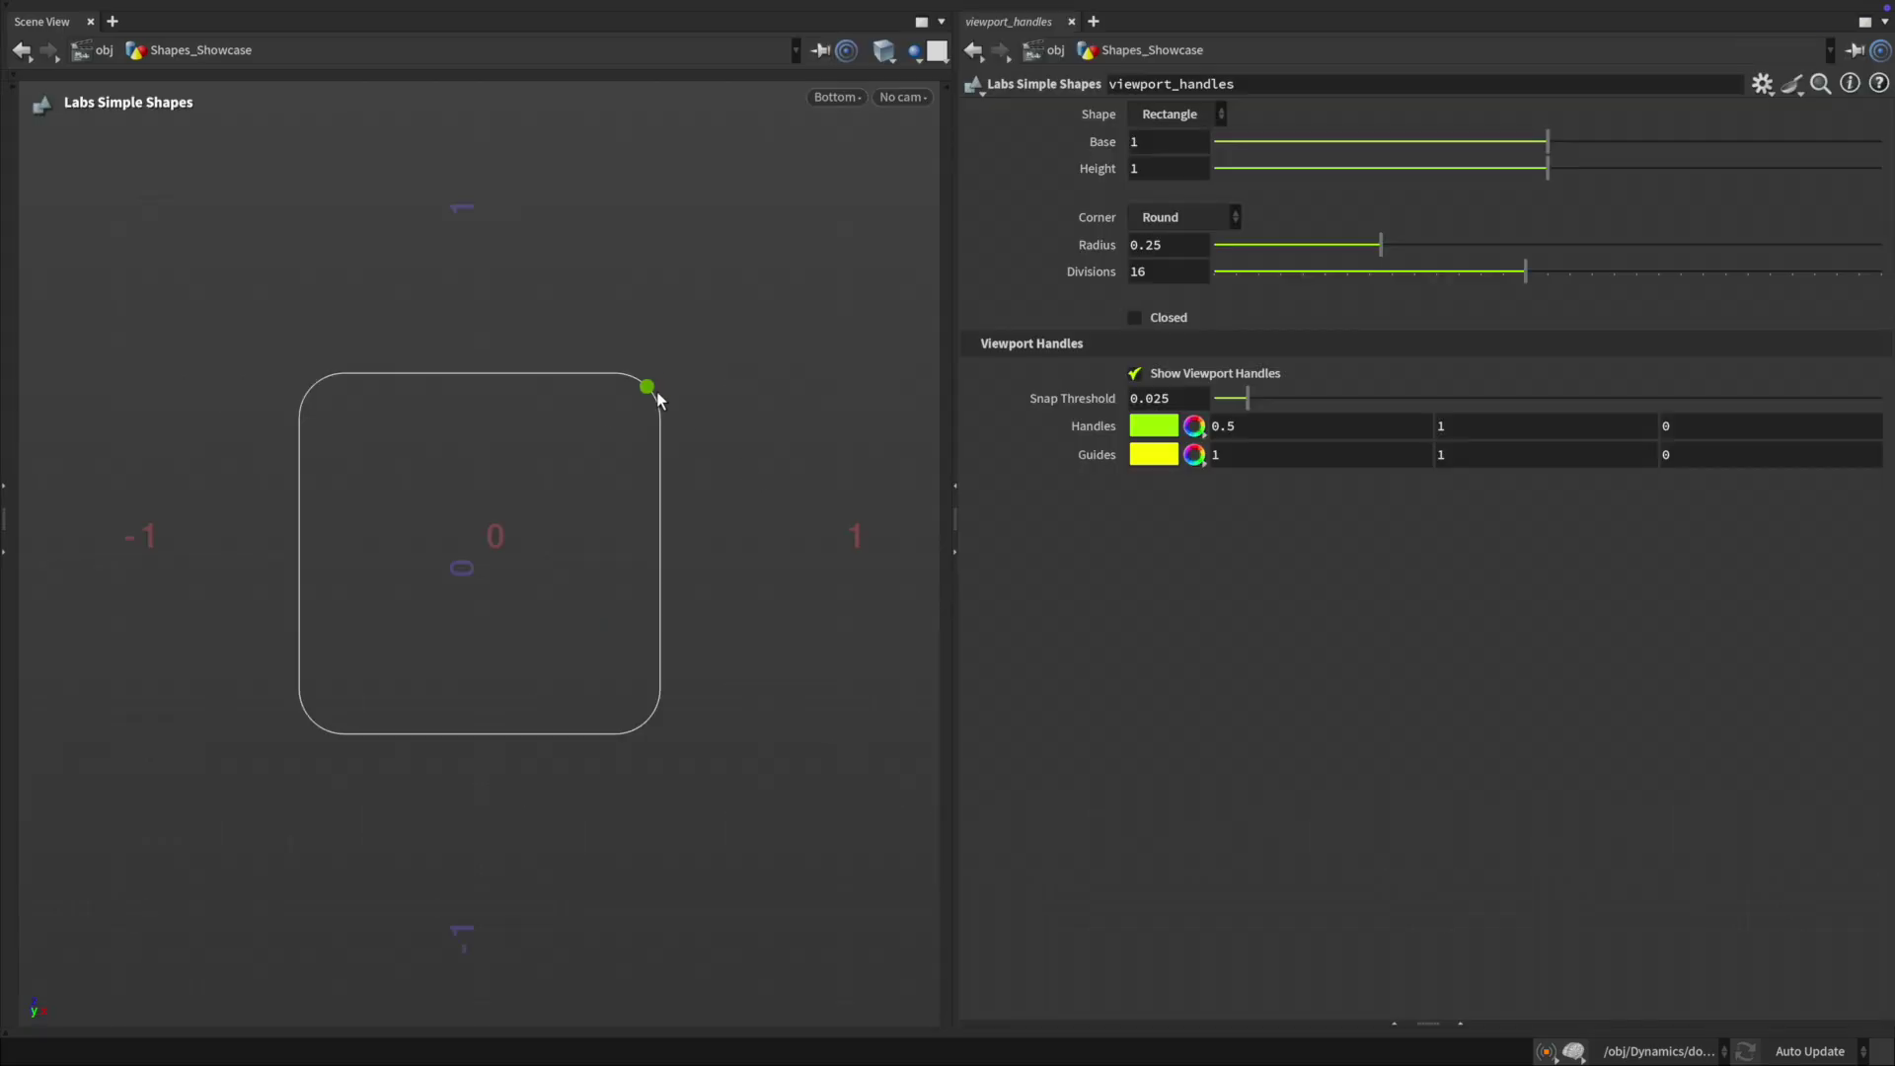
left_click_drag(654, 394, 607, 493)
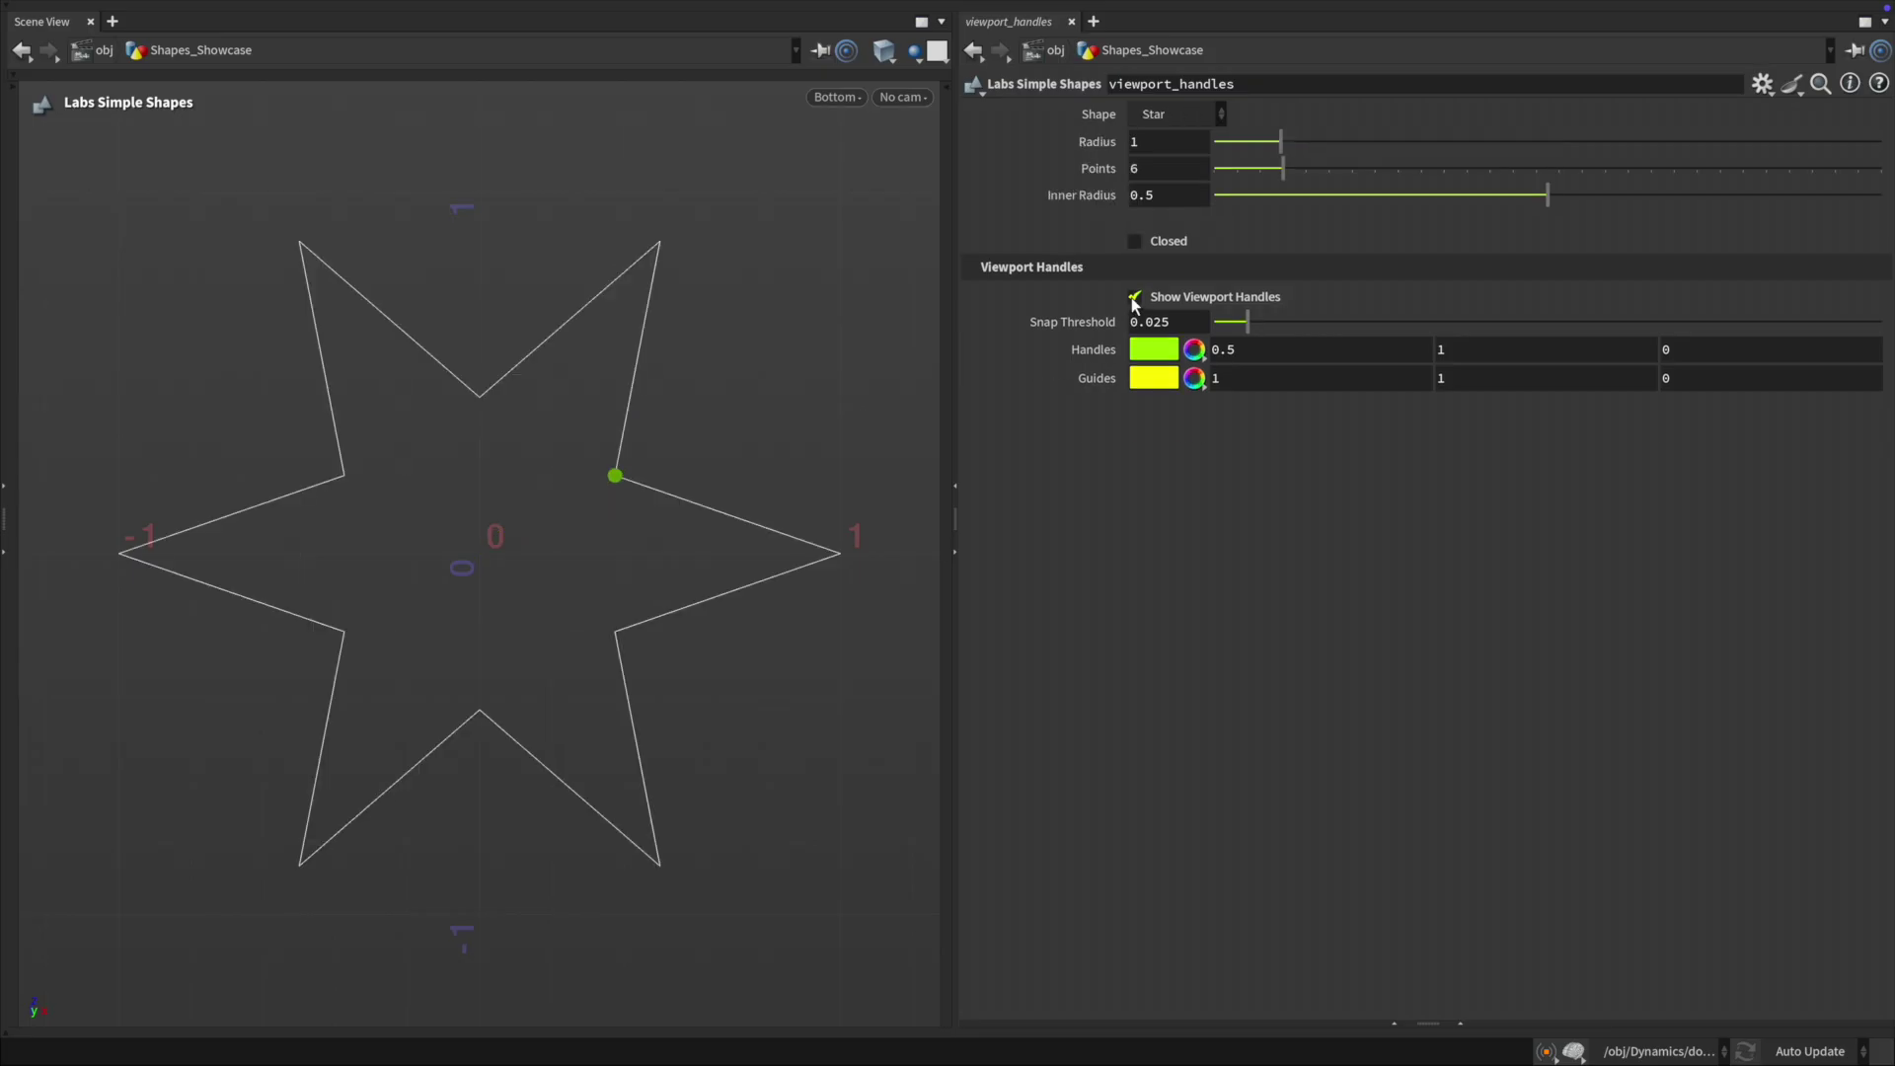
Step: Toggle the star's viewport handles off and on, and use the handle to increase its inner radius
left_click(1134, 297)
left_click(1134, 297)
left_click_drag(613, 473, 822, 501)
scroll(684, 549, "up", 3)
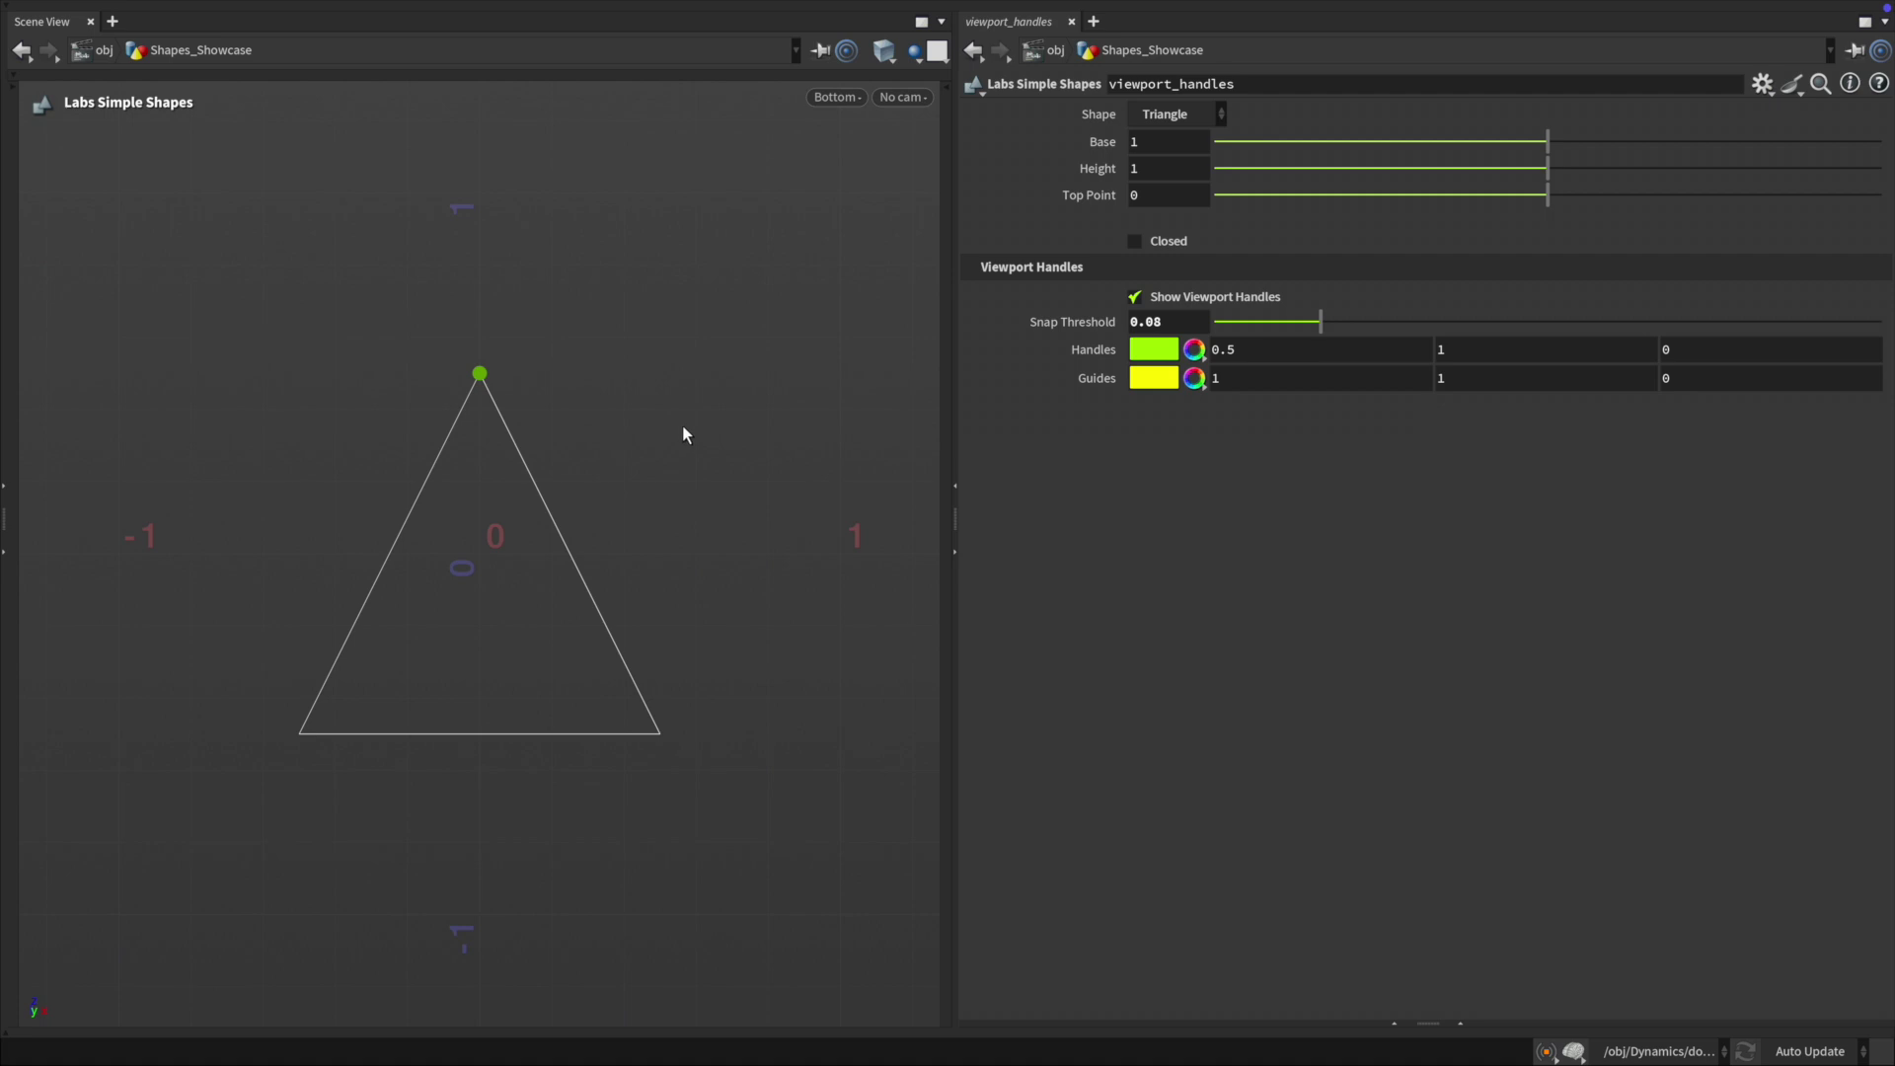
Step: Offset the triangle's top point sideways with its viewport handle
left_click_drag(484, 379, 527, 411)
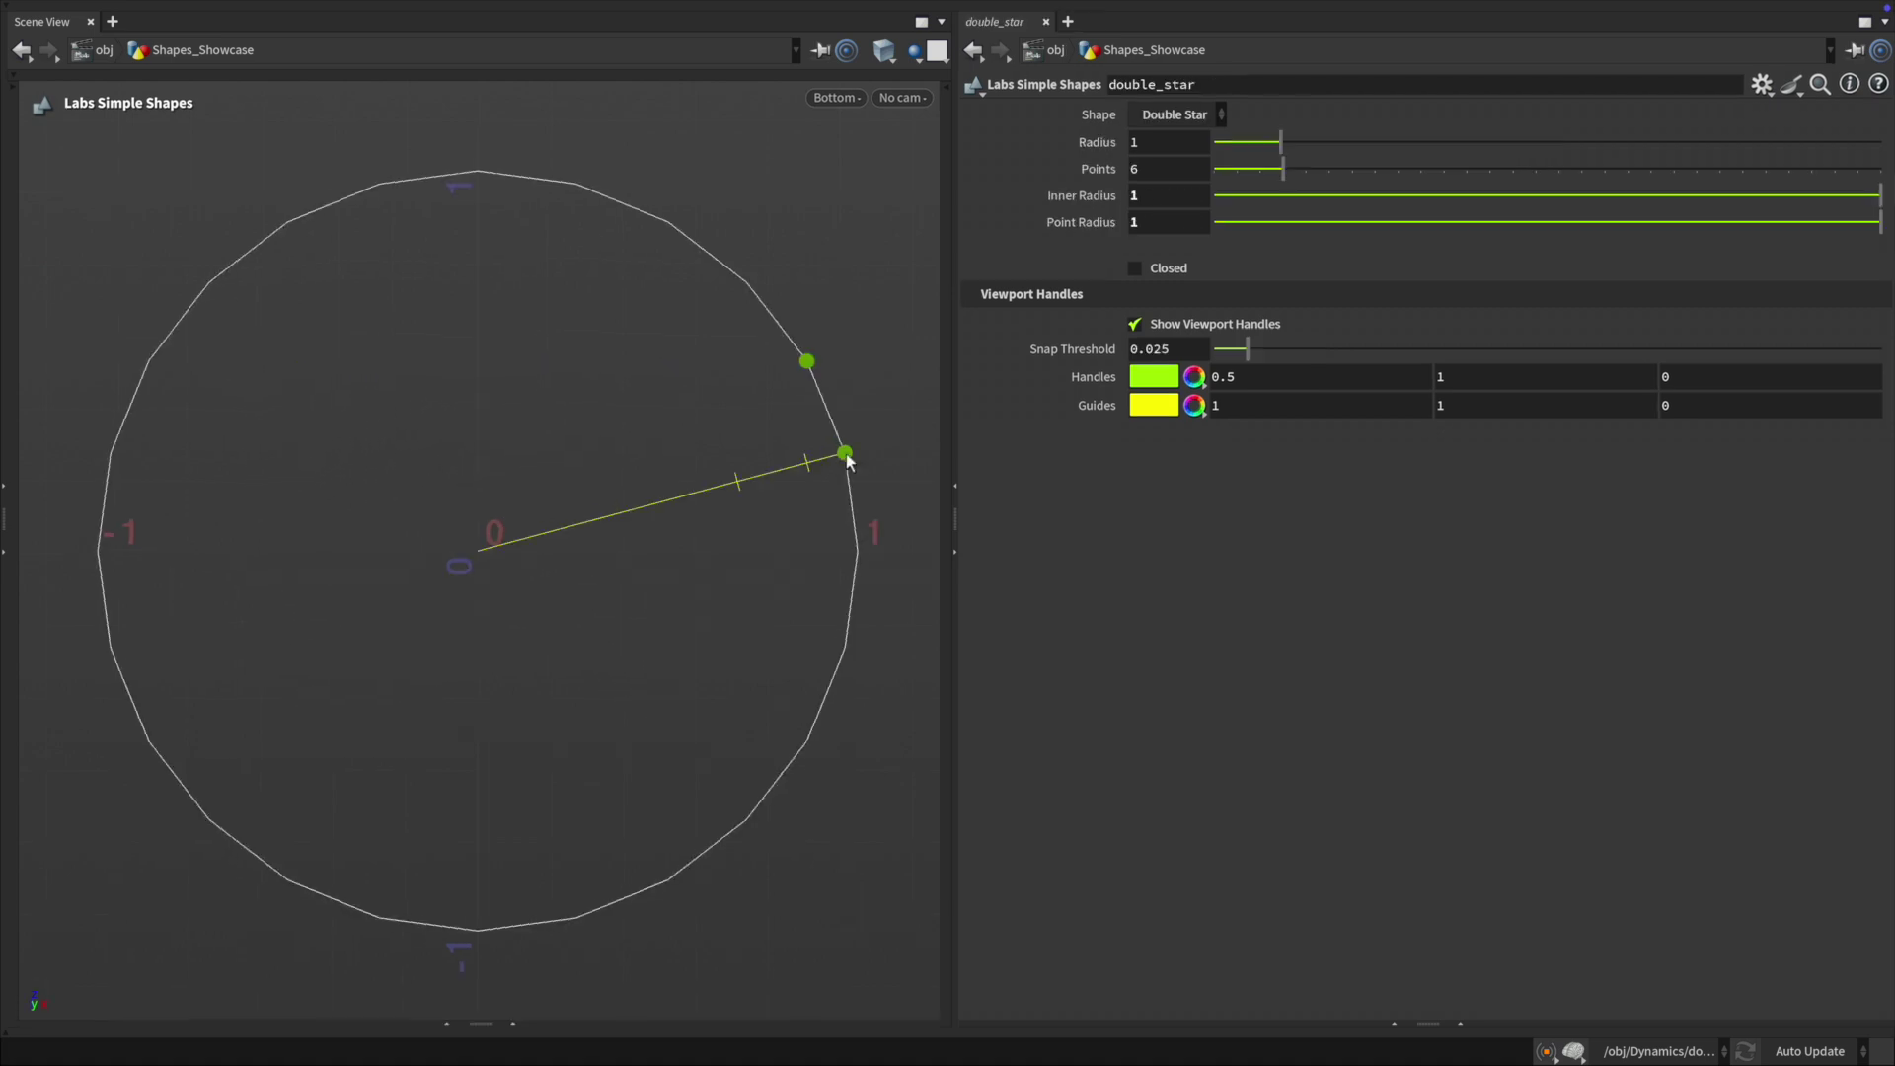
Step: Reduce the double star's point radius and inner radius with their viewport handles
left_click_drag(846, 453, 808, 463)
left_click_drag(806, 367, 731, 480)
left_click_drag(738, 401, 791, 369)
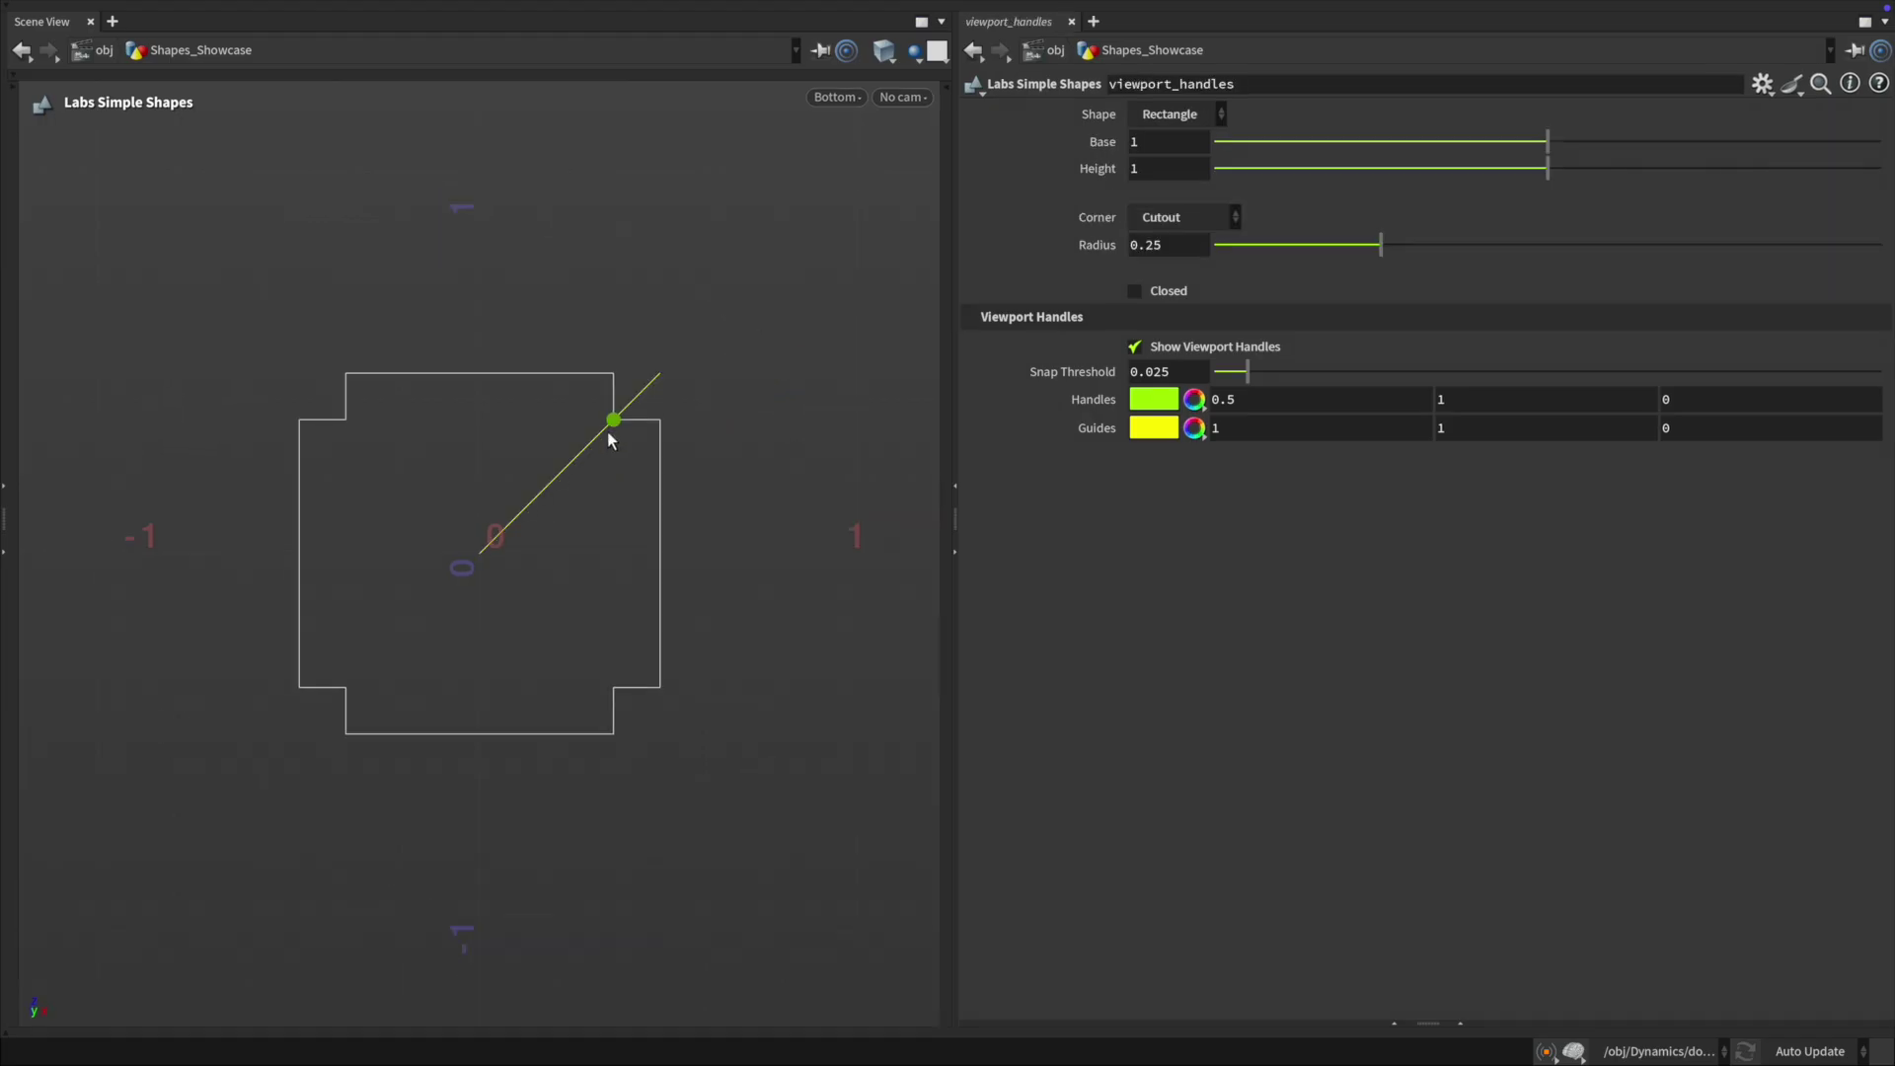
Step: Adjust the Cutout rectangle's corner radius with its handle and reduce the base of the Round Inverse rectangle
left_click_drag(609, 438, 613, 494)
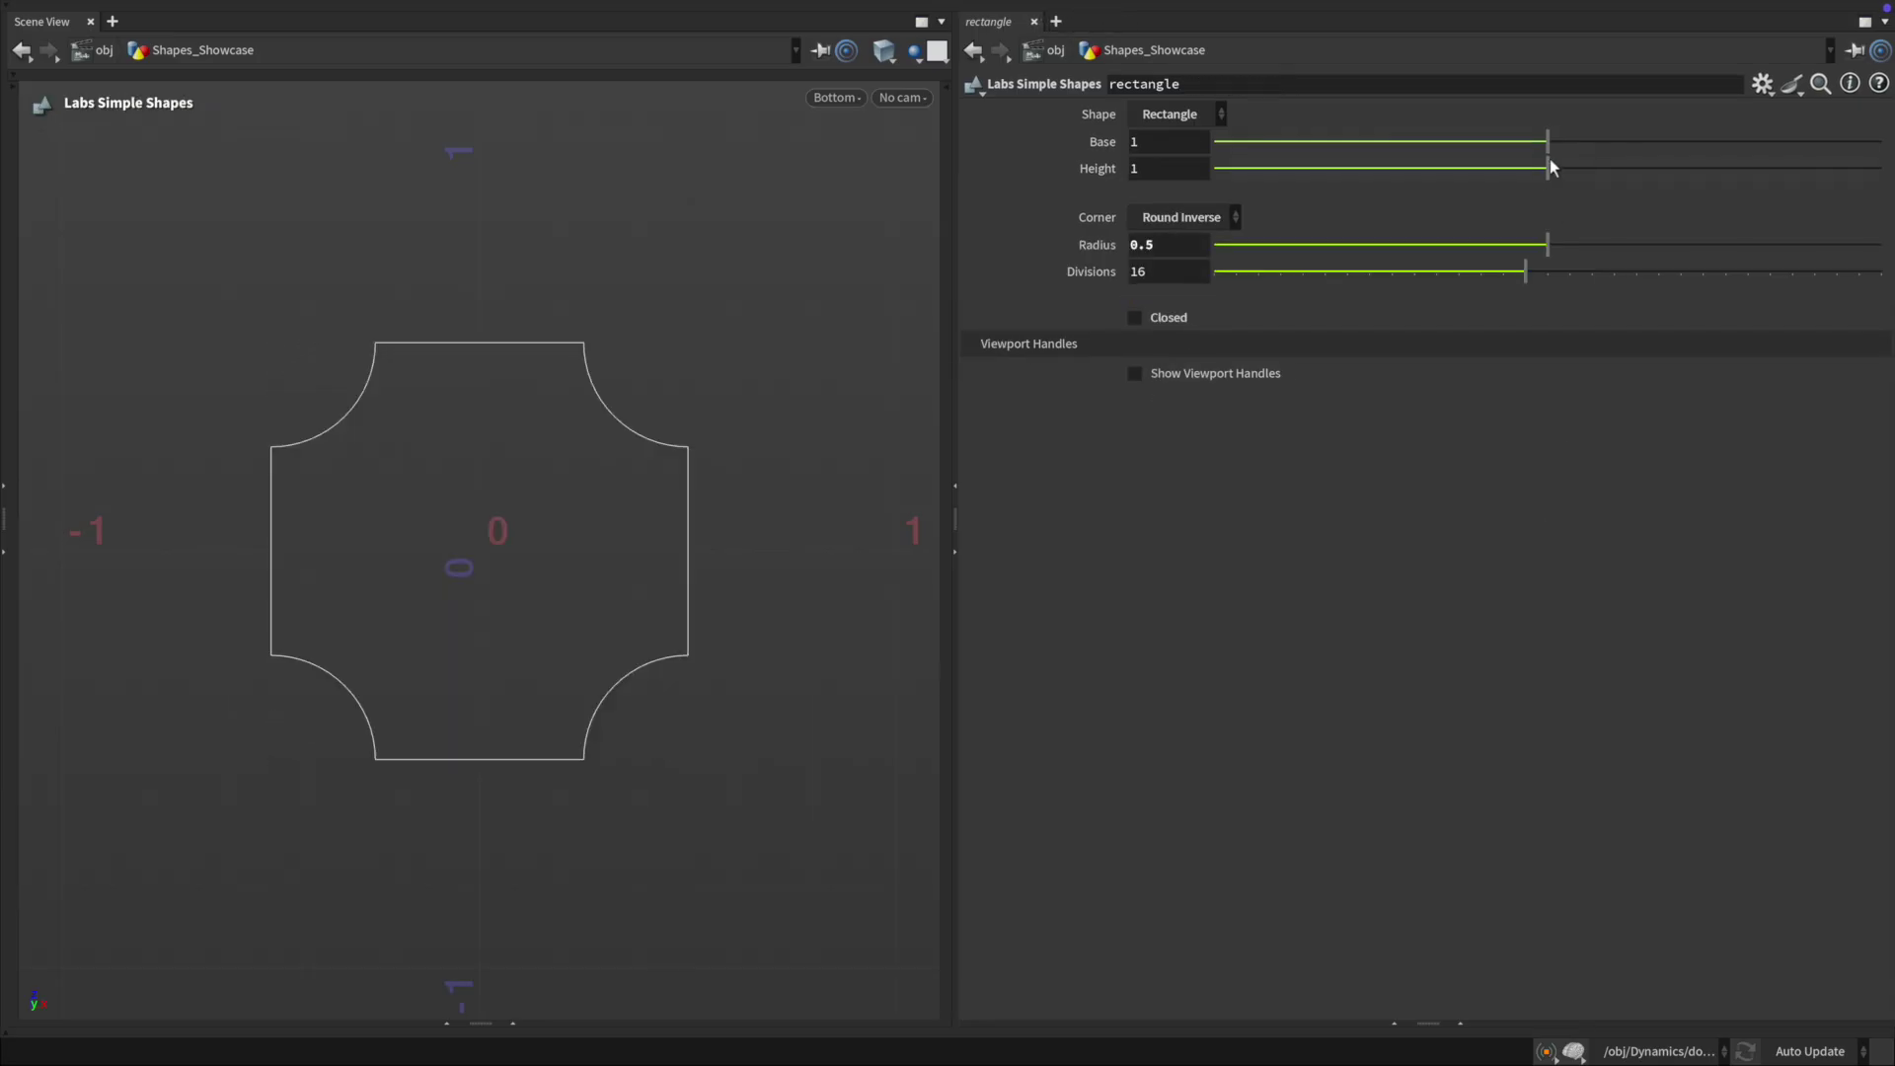
left_click_drag(1548, 142, 1441, 209)
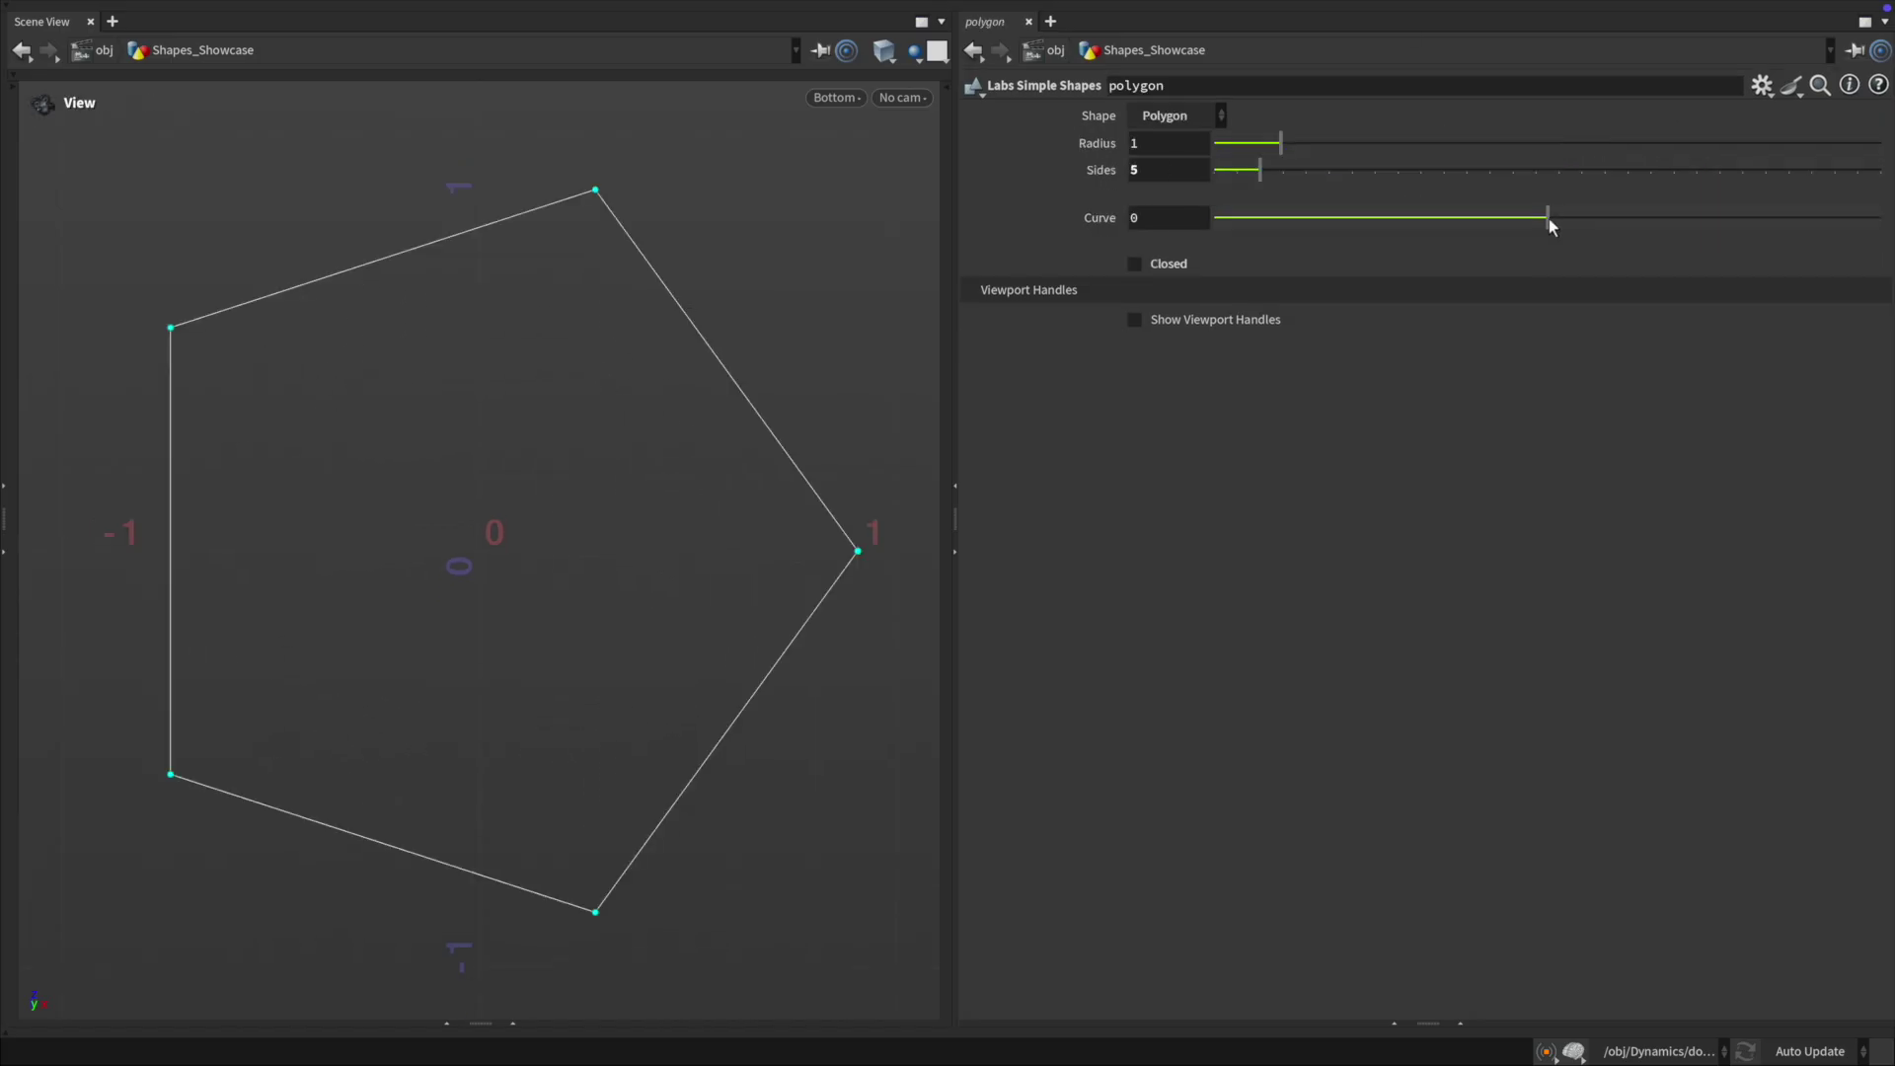
Step: Bend the five-sided polygon's edges inward with a negative Curve value and deepen the seven-sided square star's cutout
left_click_drag(1549, 220, 1375, 243)
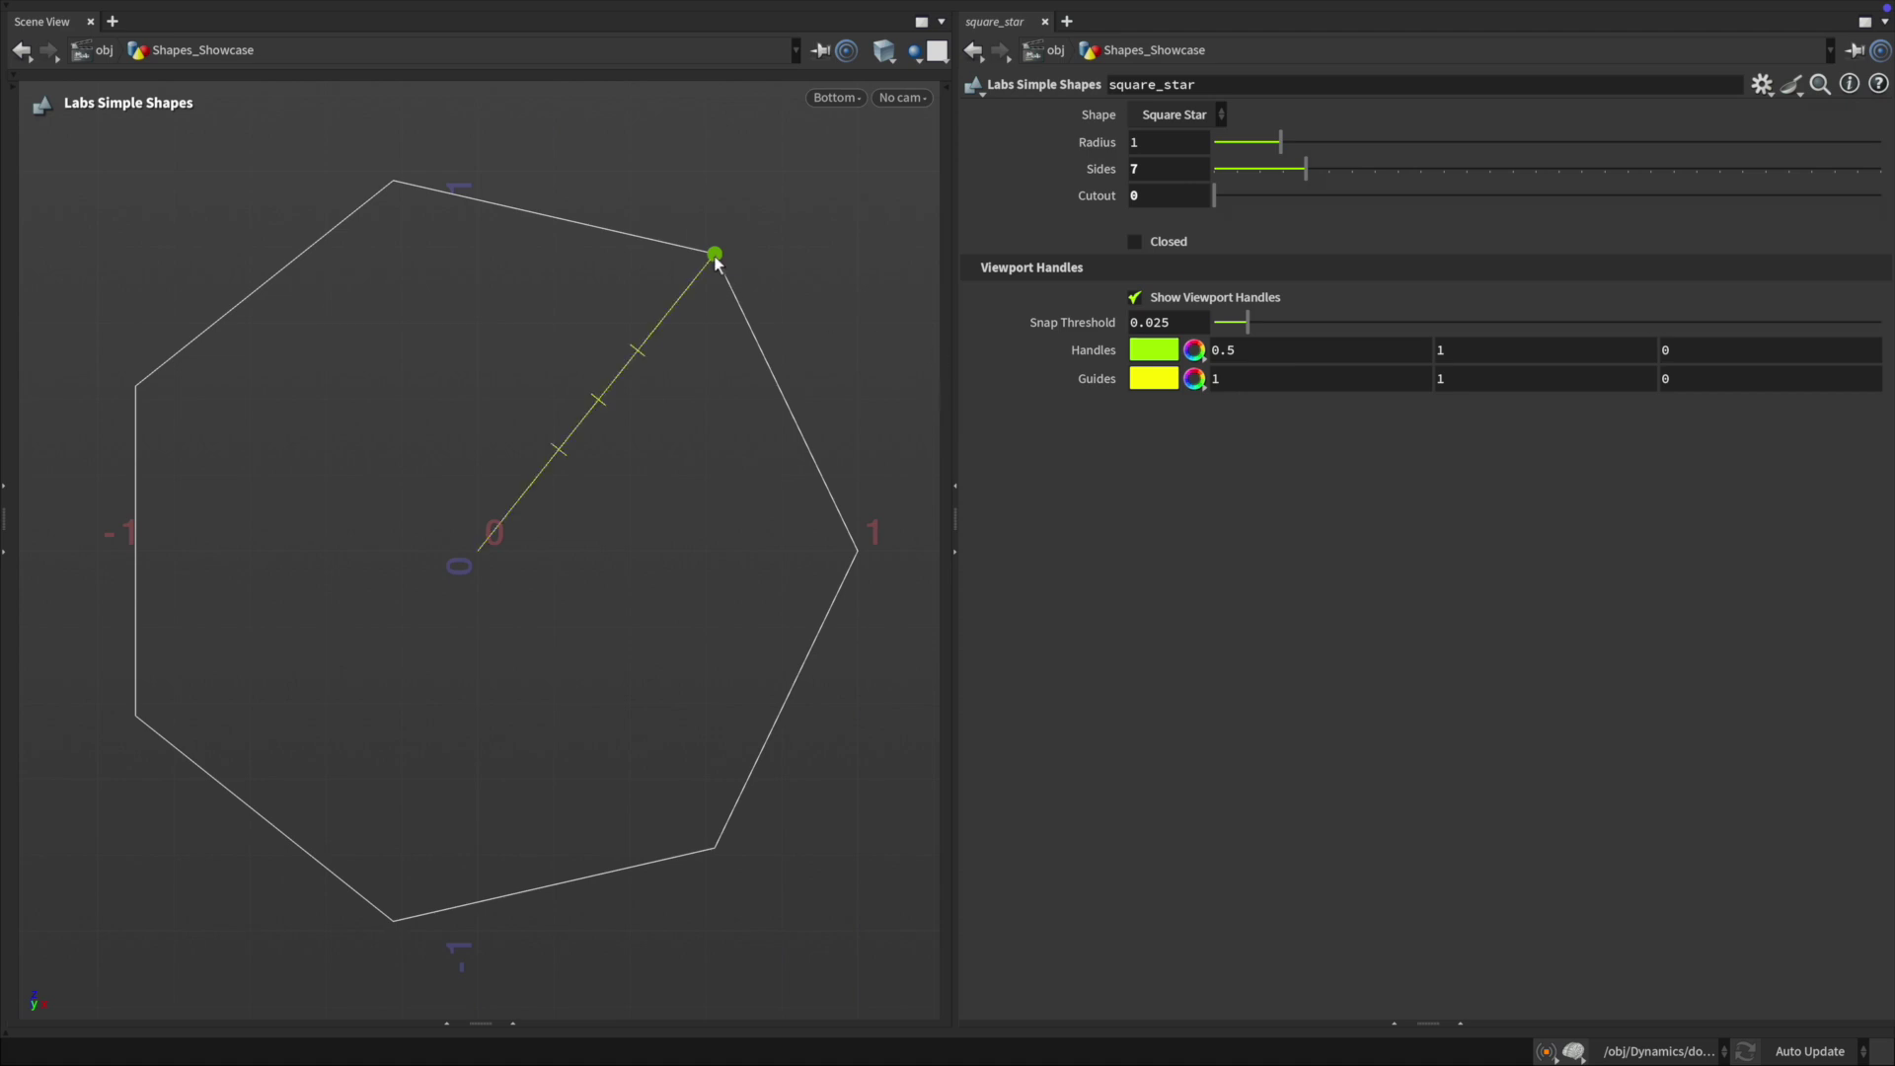
left_click_drag(707, 283, 581, 520)
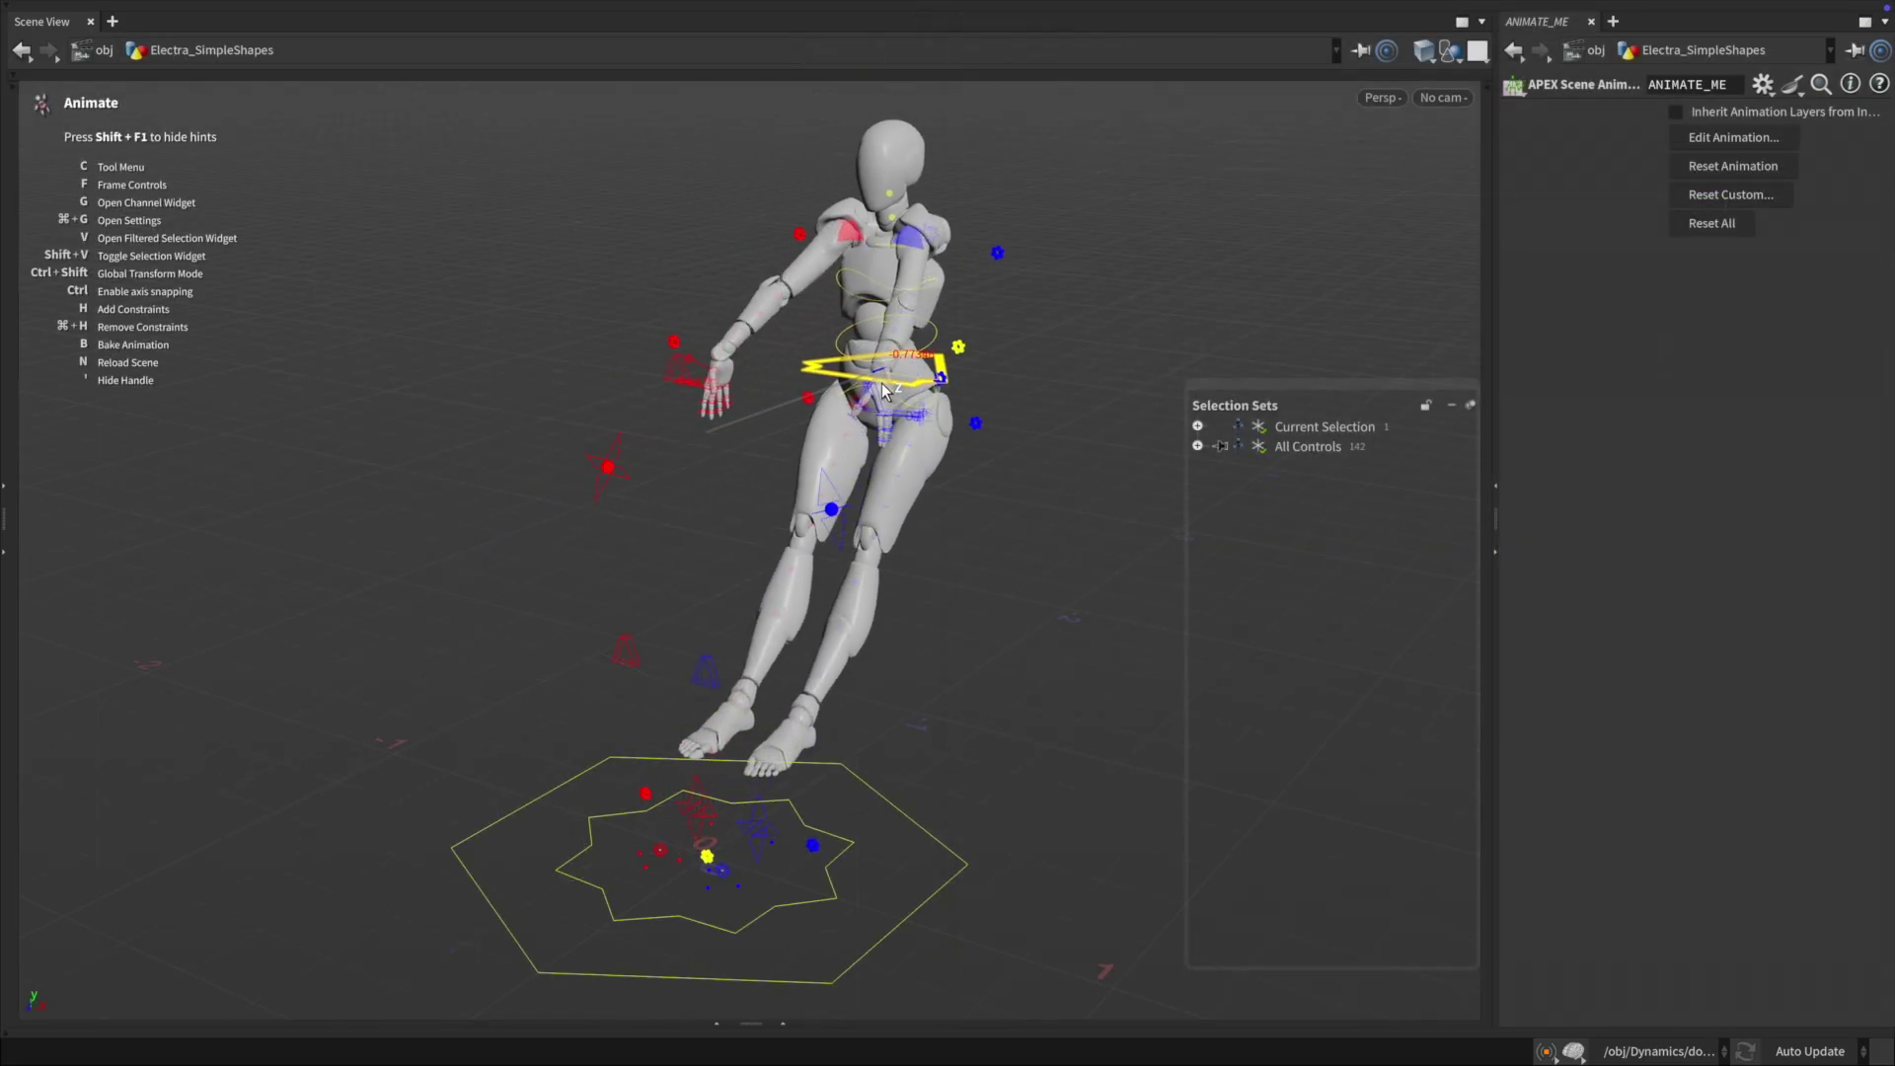
Step: Move the character rig's yellow waist control in the animation scene
left_click_drag(885, 390, 906, 434)
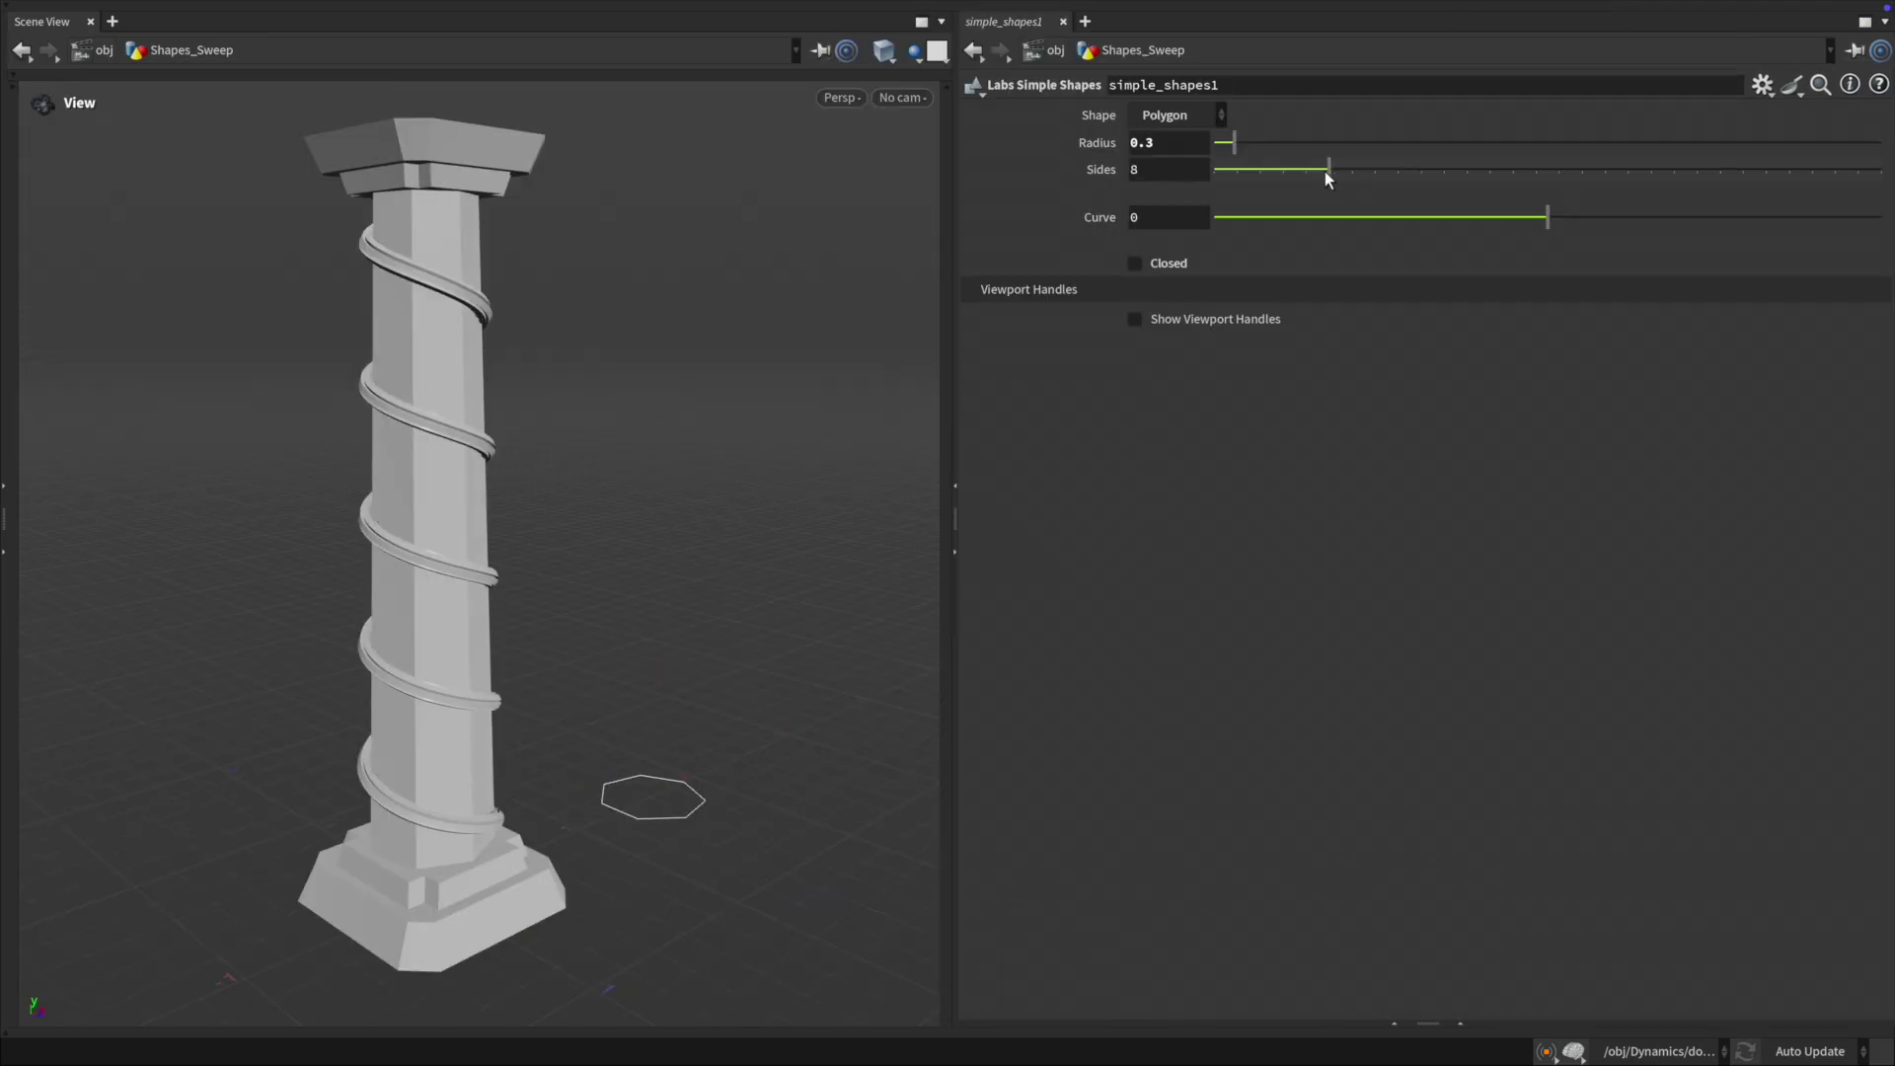
Step: Set the column's polygon profile to 11 sides, curve its edges strongly inward, and reduce its side count
left_click_drag(1325, 170, 1399, 169)
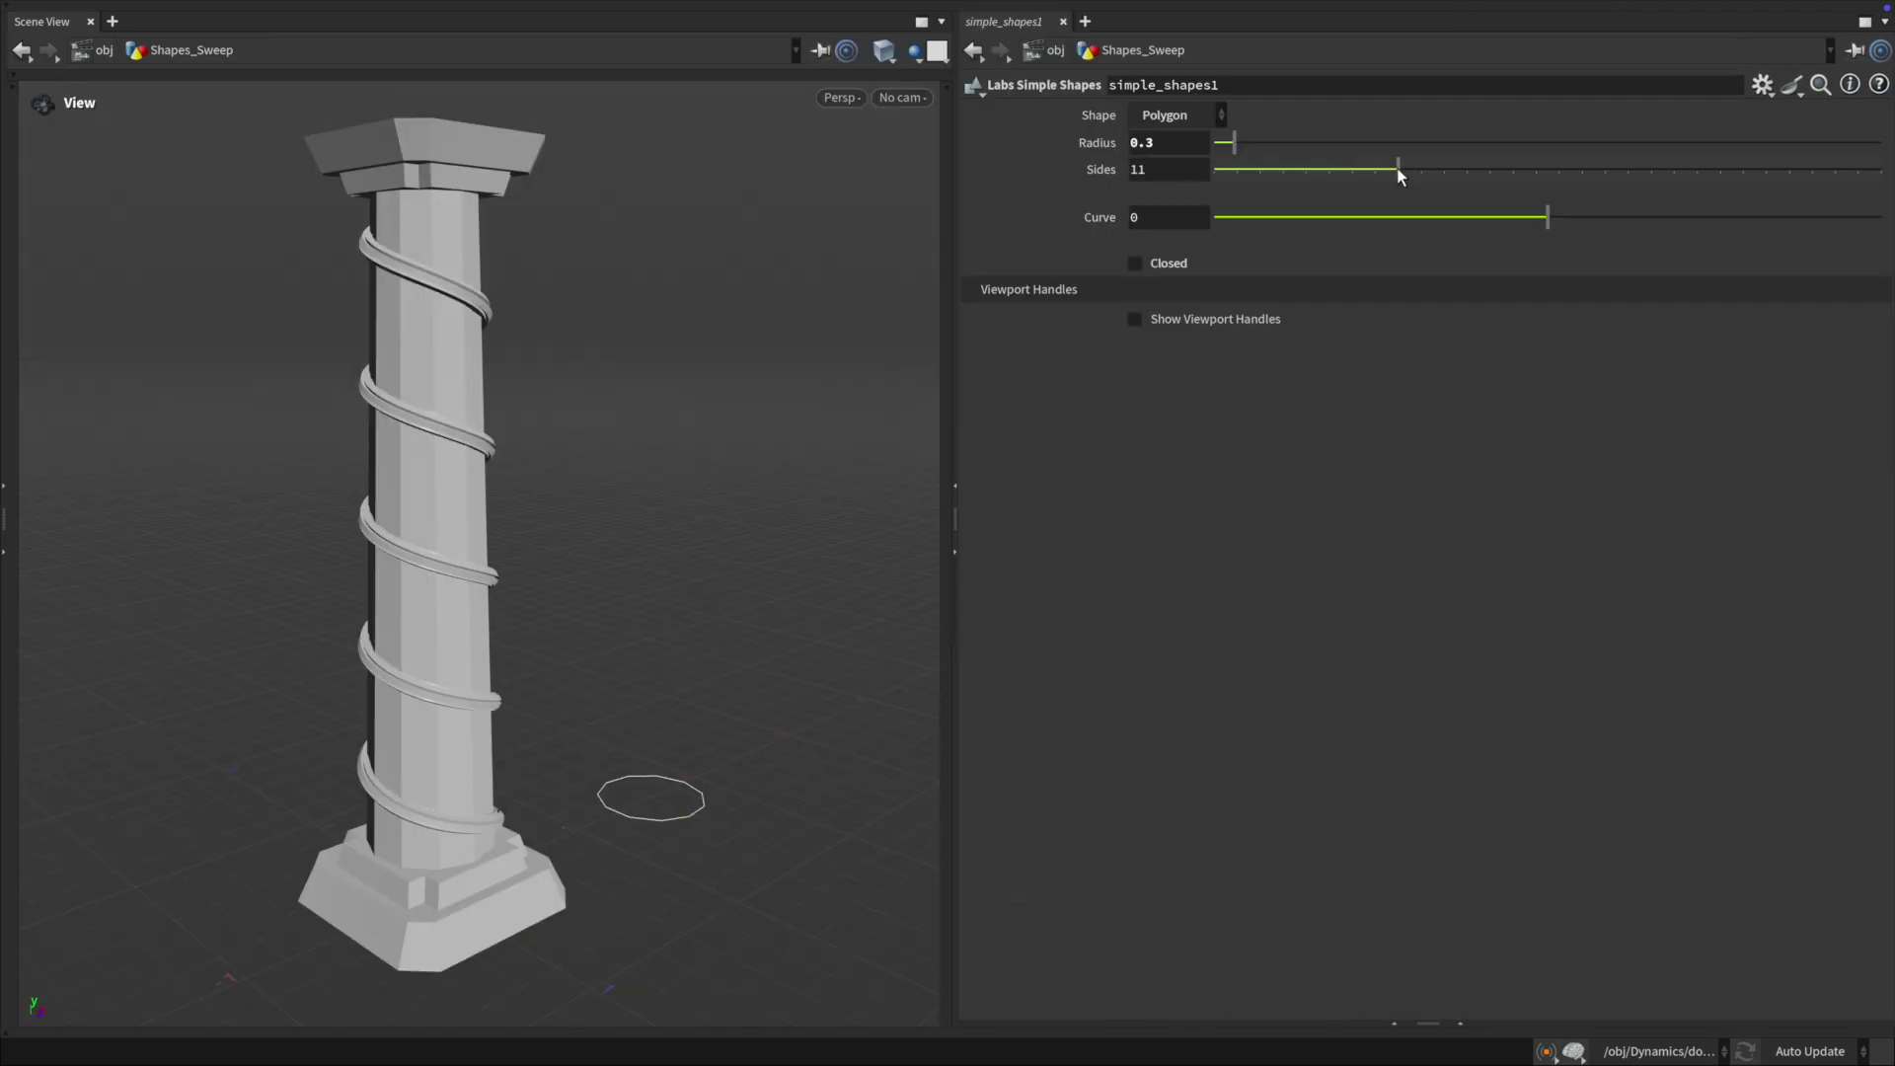
left_click_drag(1546, 217, 1181, 238)
left_click_drag(1397, 170, 1354, 173)
left_click_drag(1354, 174, 1330, 174)
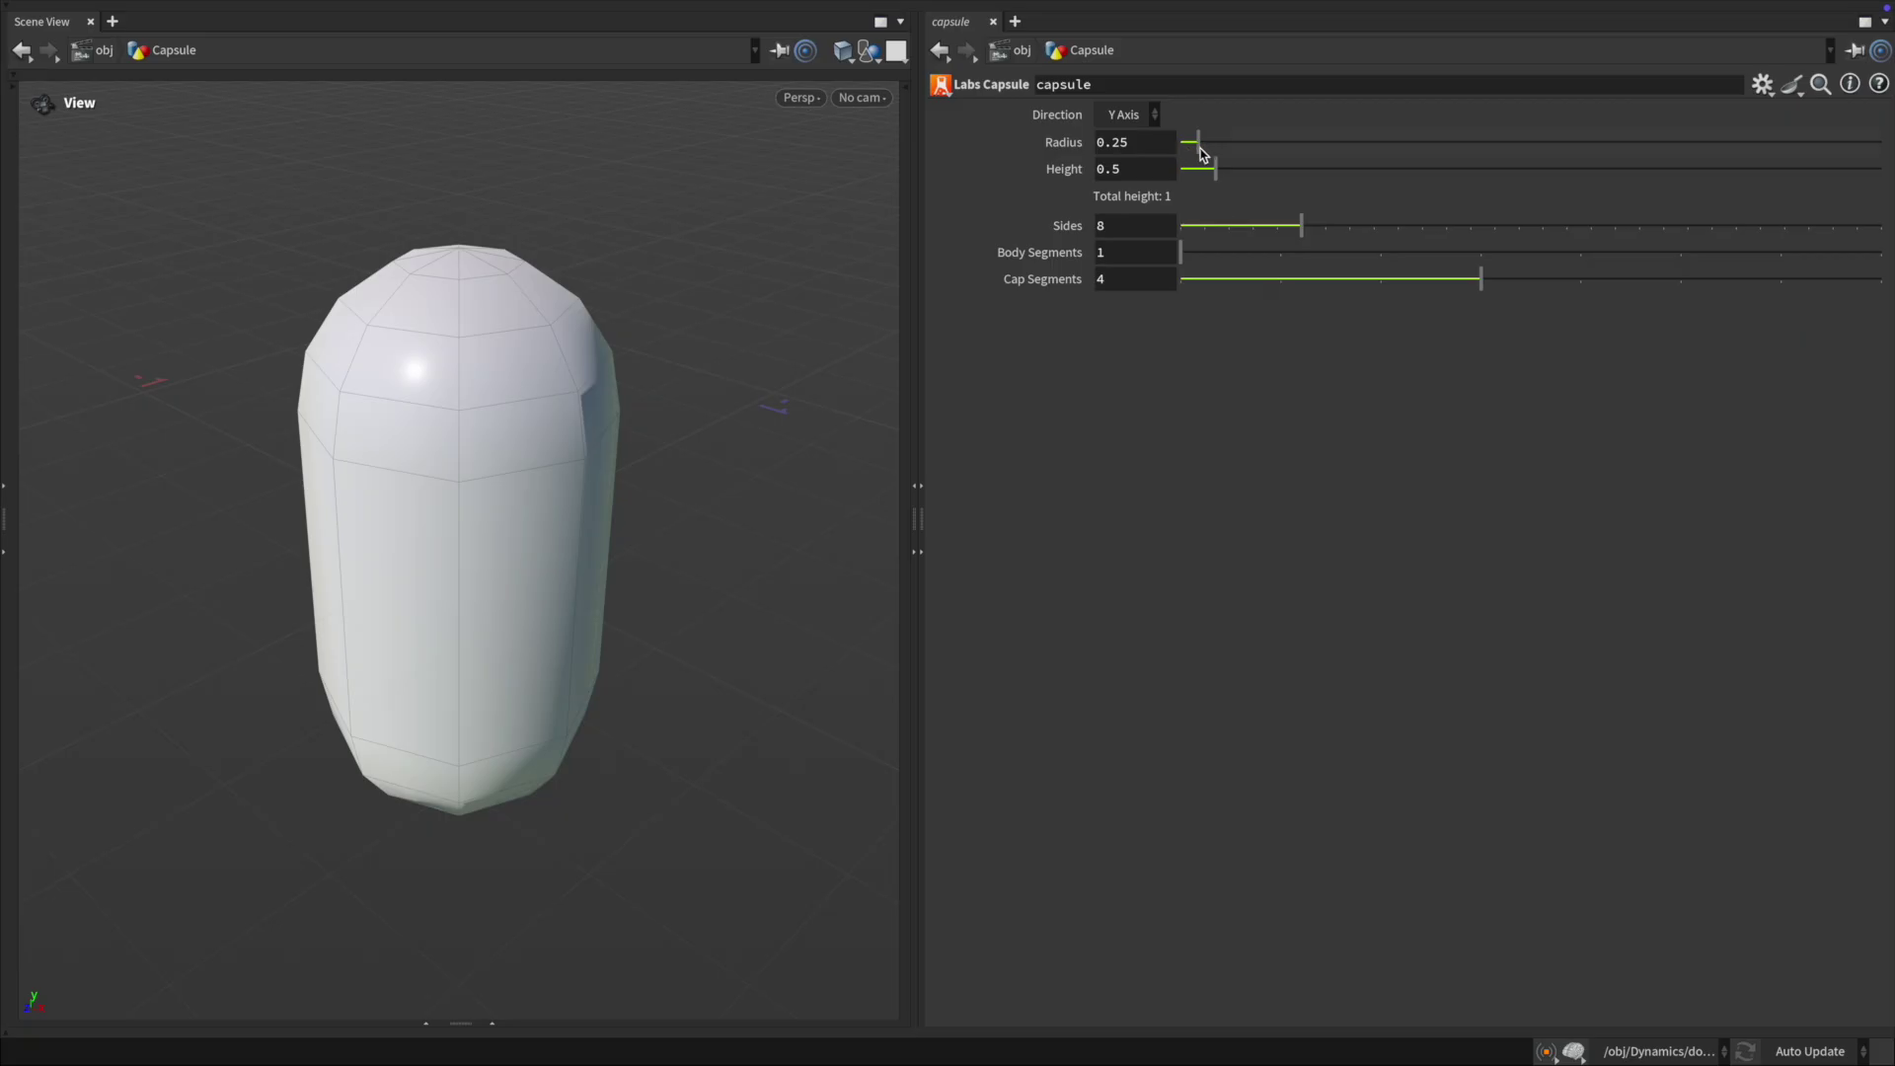
Step: Increase the capsule's radius and raise its cap and body segments to the maximum of their ranges
left_click_drag(1199, 148, 1232, 180)
left_click_drag(1490, 296, 1883, 284)
left_click(1883, 256)
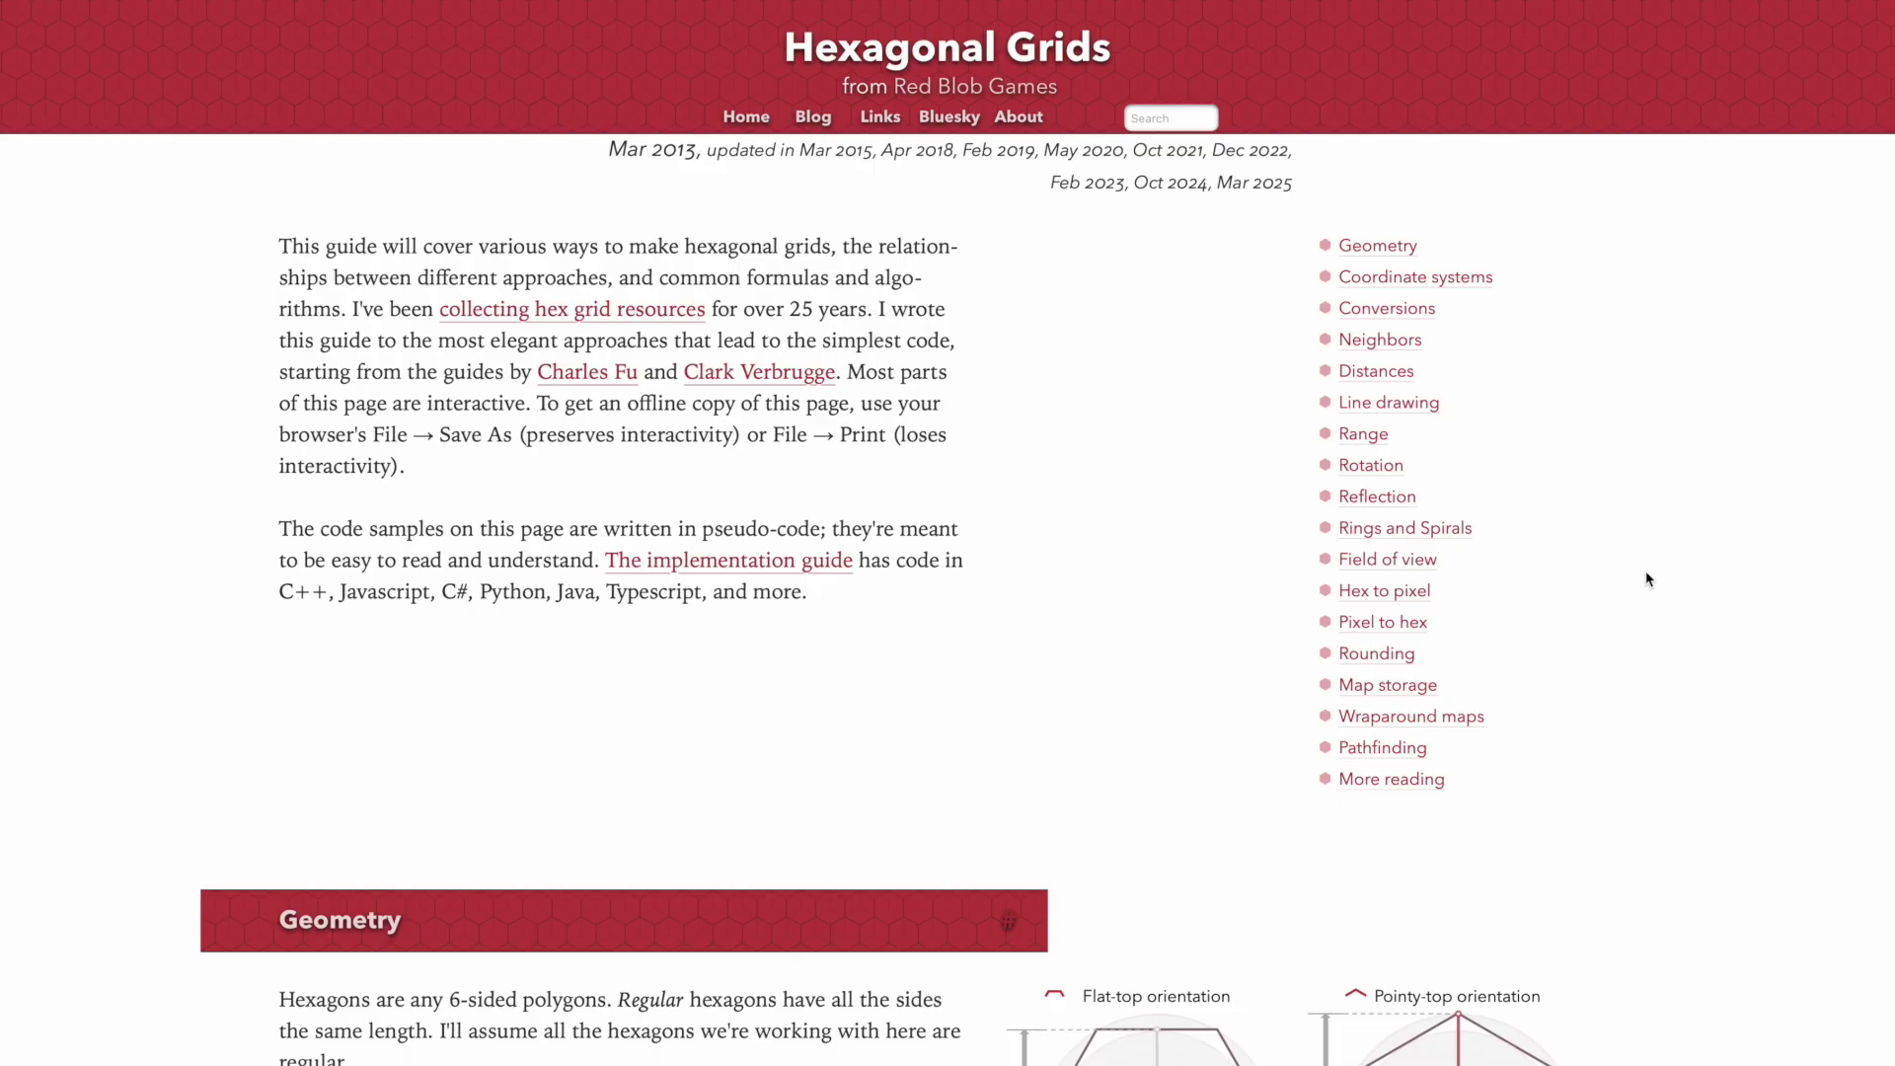
Step: Examine the geometry and coordinate system sections of the Red Blob Games Hexagonal Grids guide in the browser
scroll(1646, 579, "down", 20)
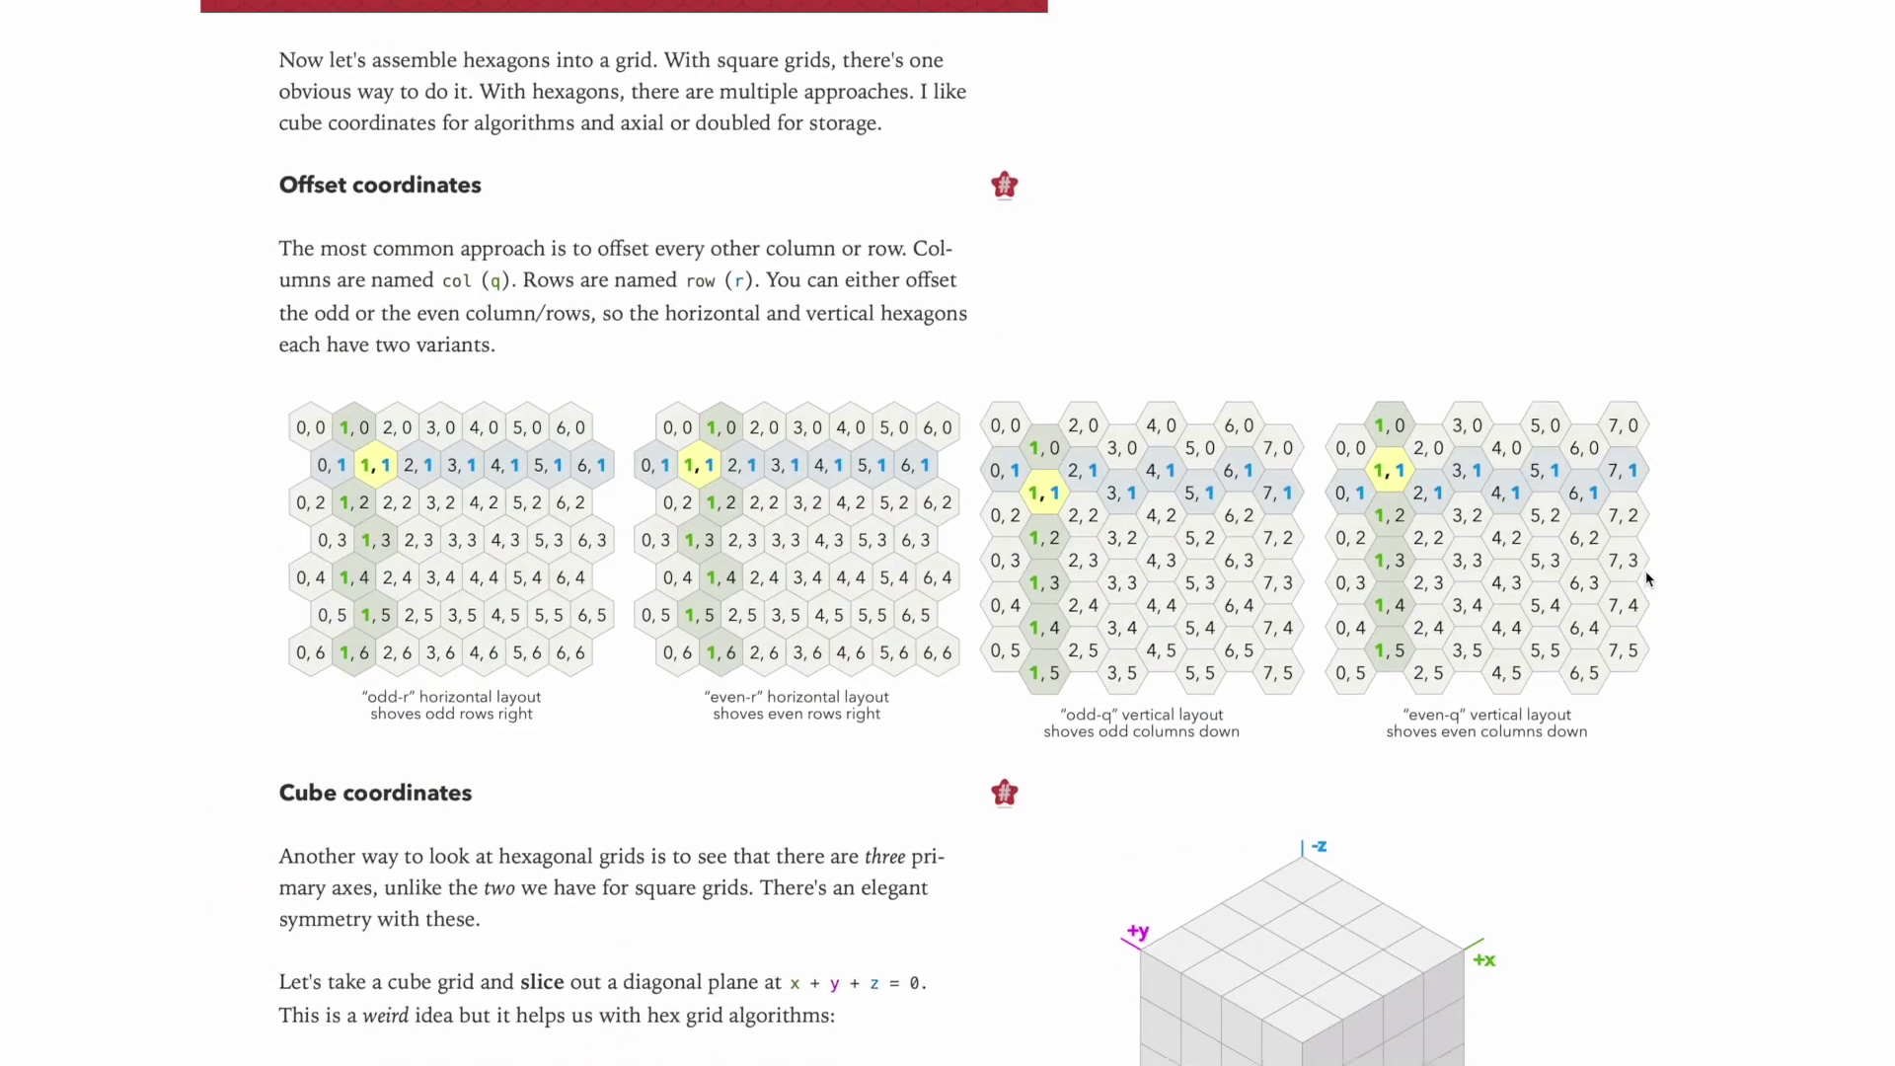
scroll(1646, 579, "down", 10)
scroll(1646, 579, "up", 3)
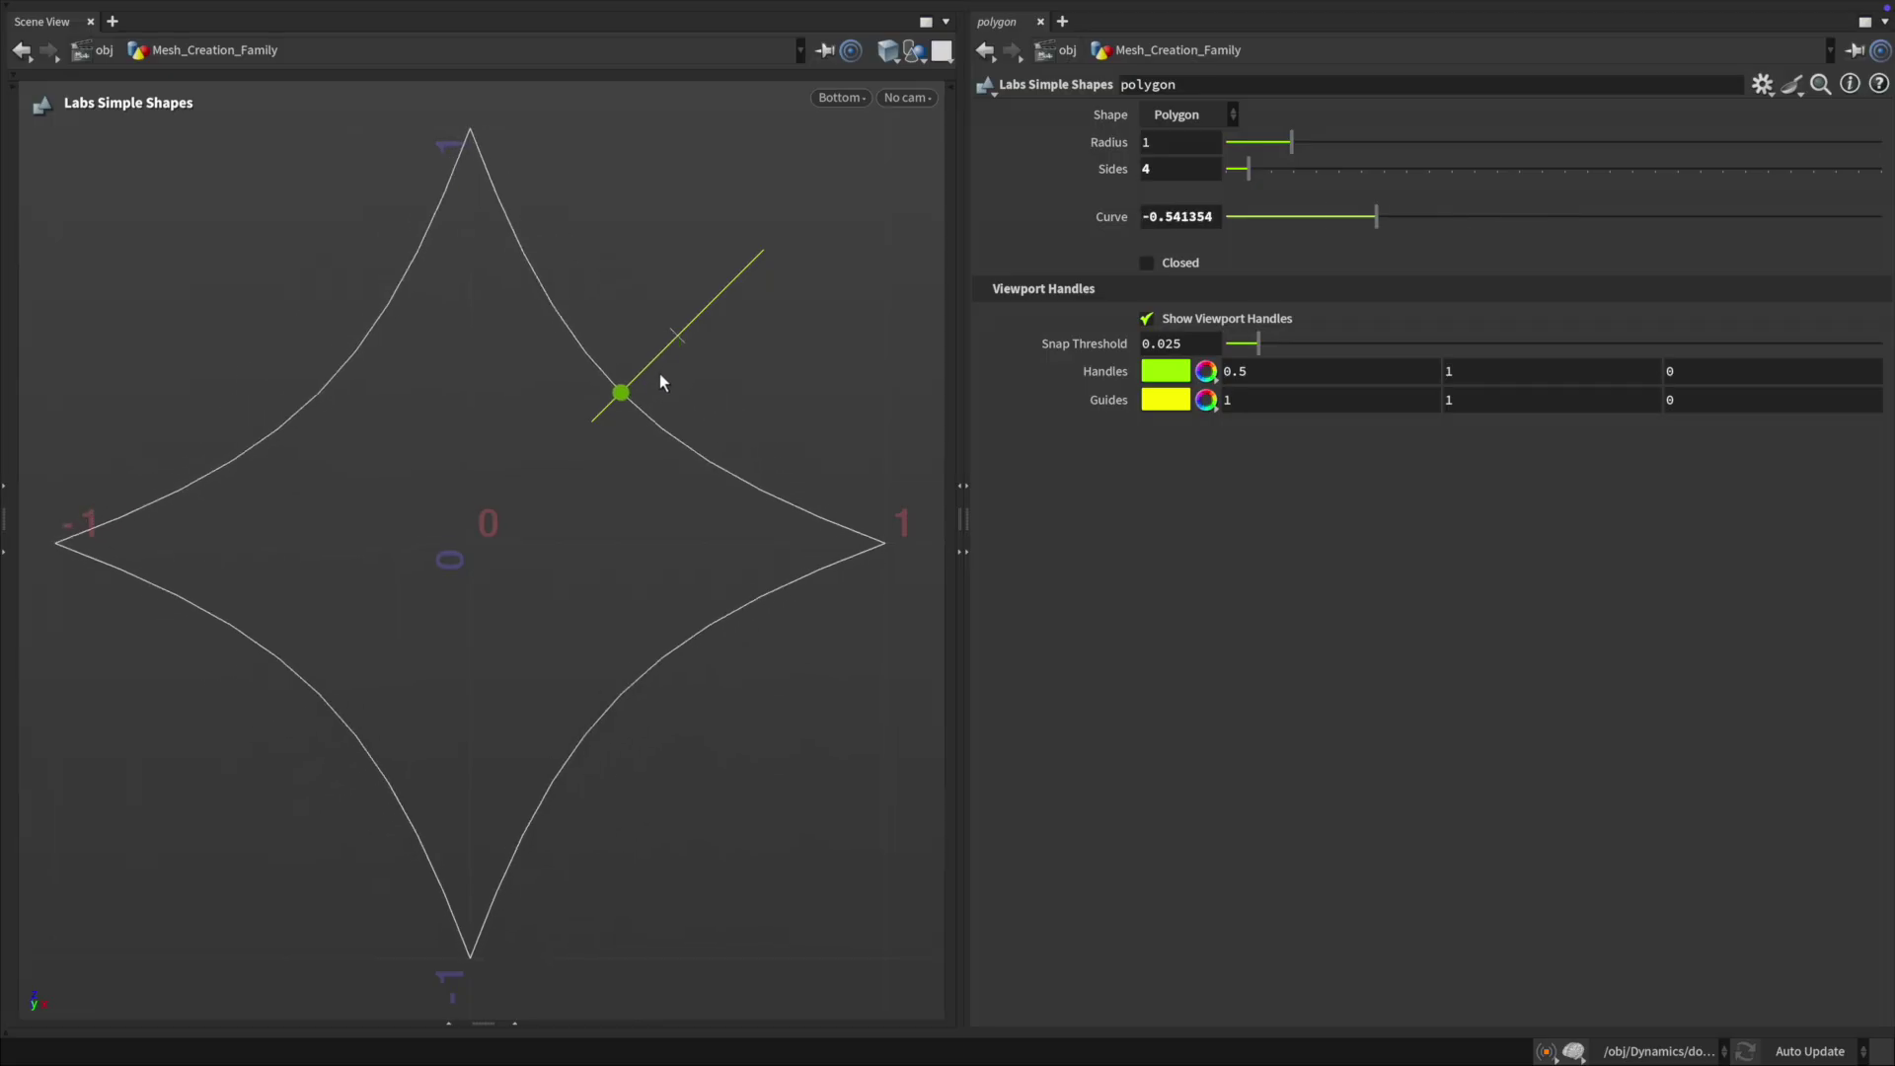
Step: Adjust the edge curvature of the four-sided polygon with its viewport handle
left_click_drag(661, 379, 730, 369)
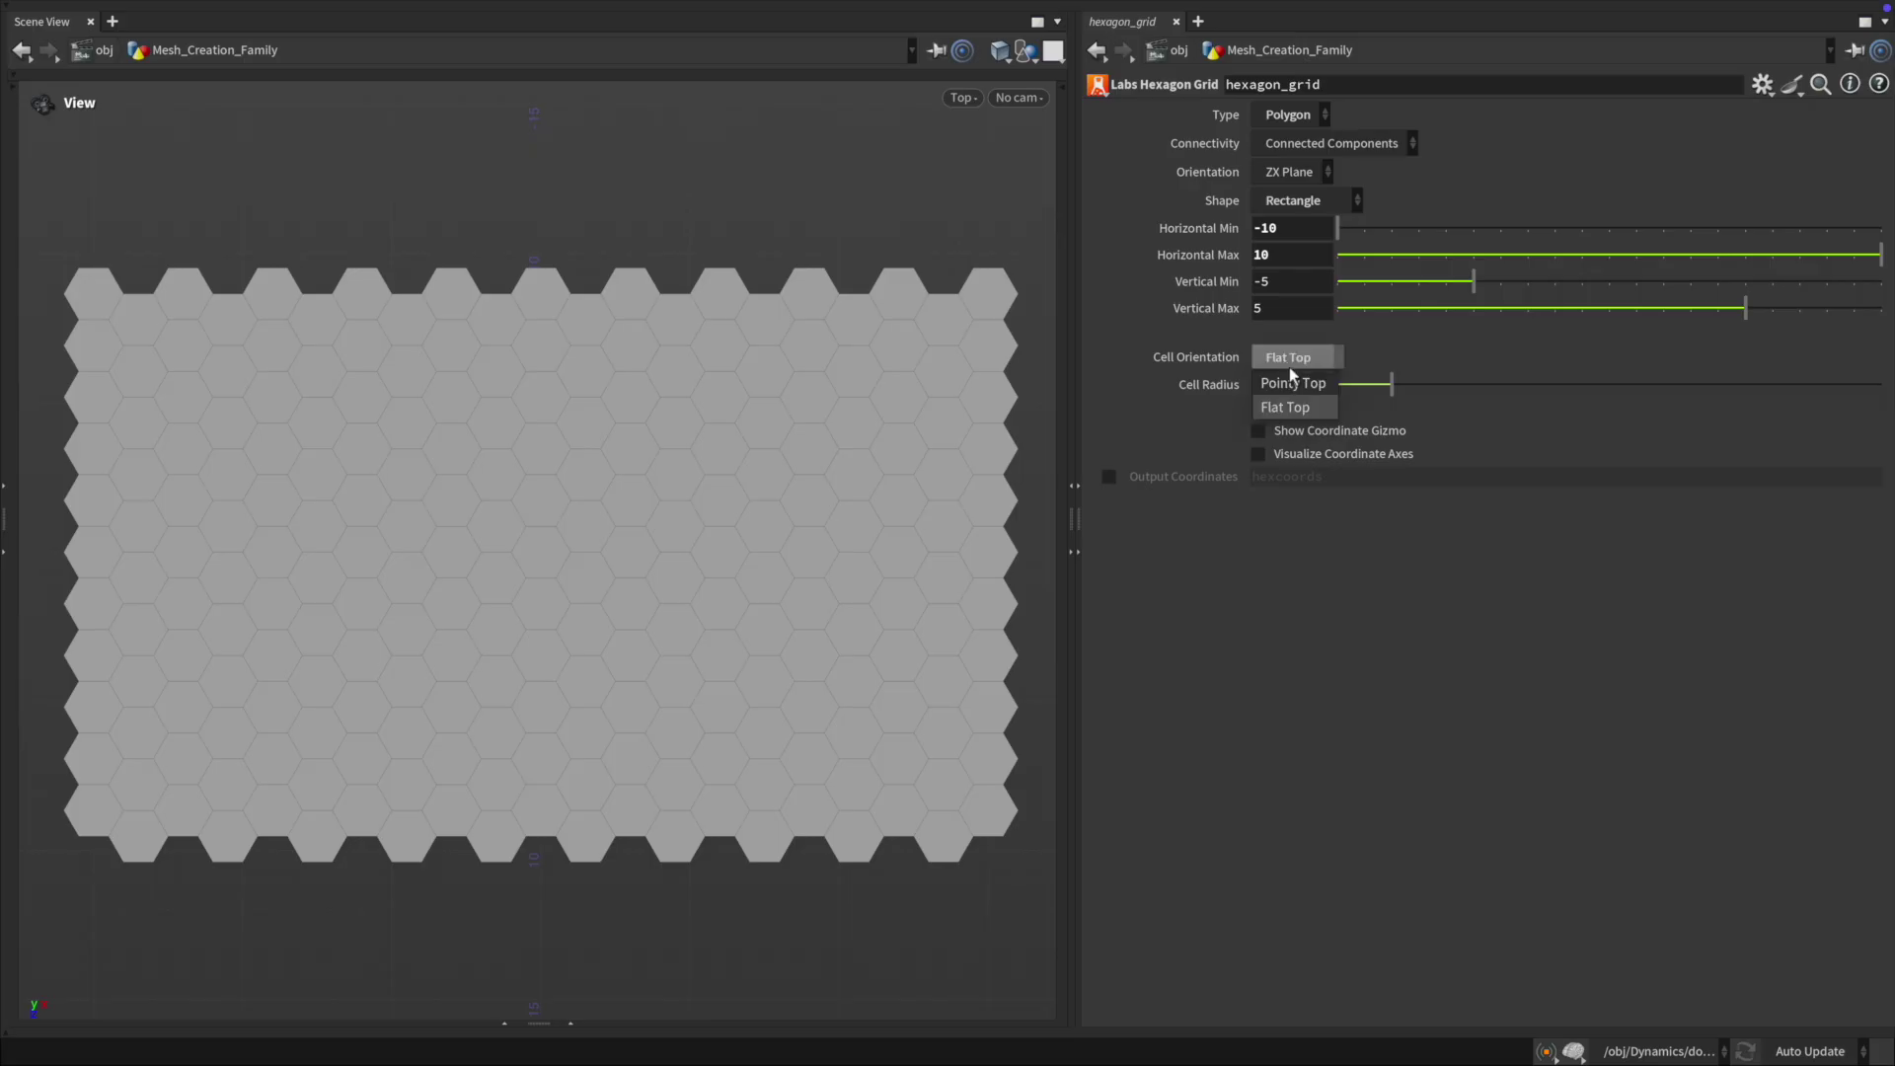
Step: Set the hexagon grid's cell orientation to Pointy Top and narrow its horizontal minimum and maximum extents
left_click(1289, 369)
left_click(1296, 382)
left_click_drag(1342, 237, 1473, 229)
left_click_drag(1875, 254, 1744, 264)
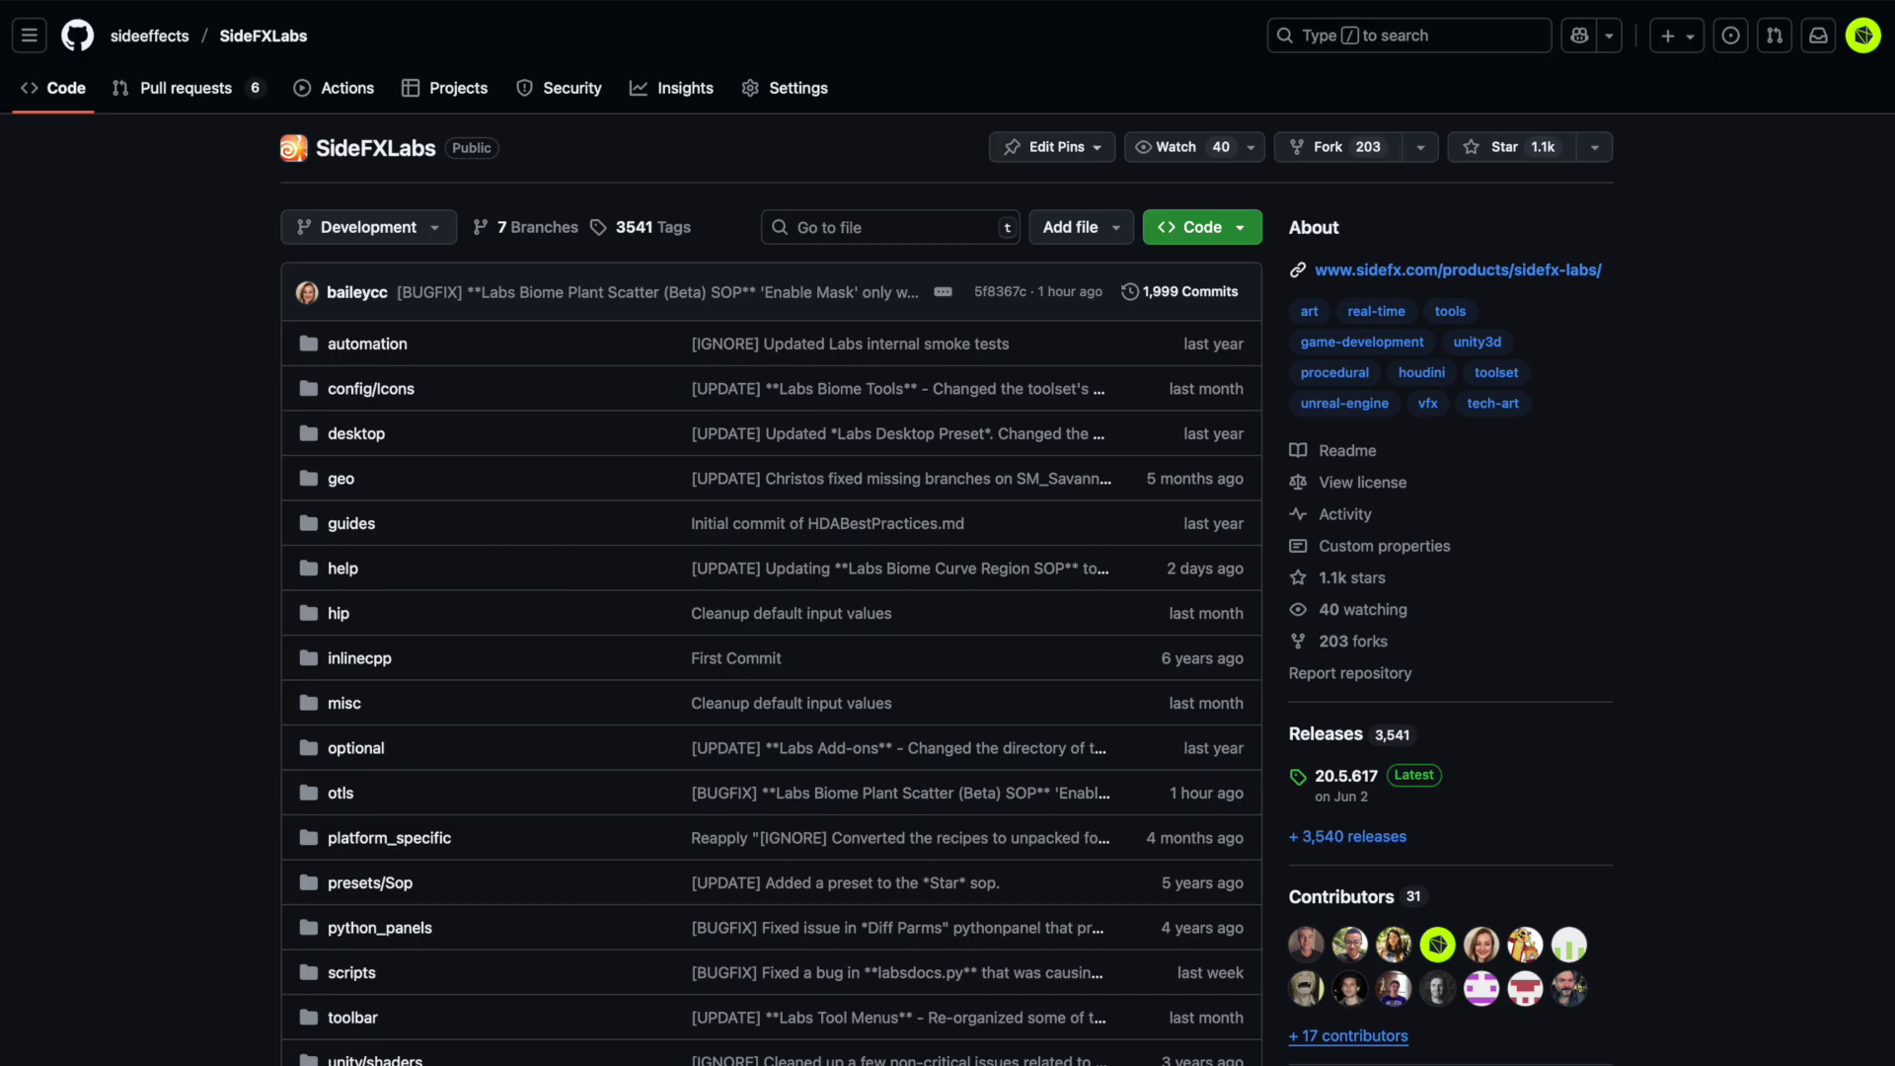